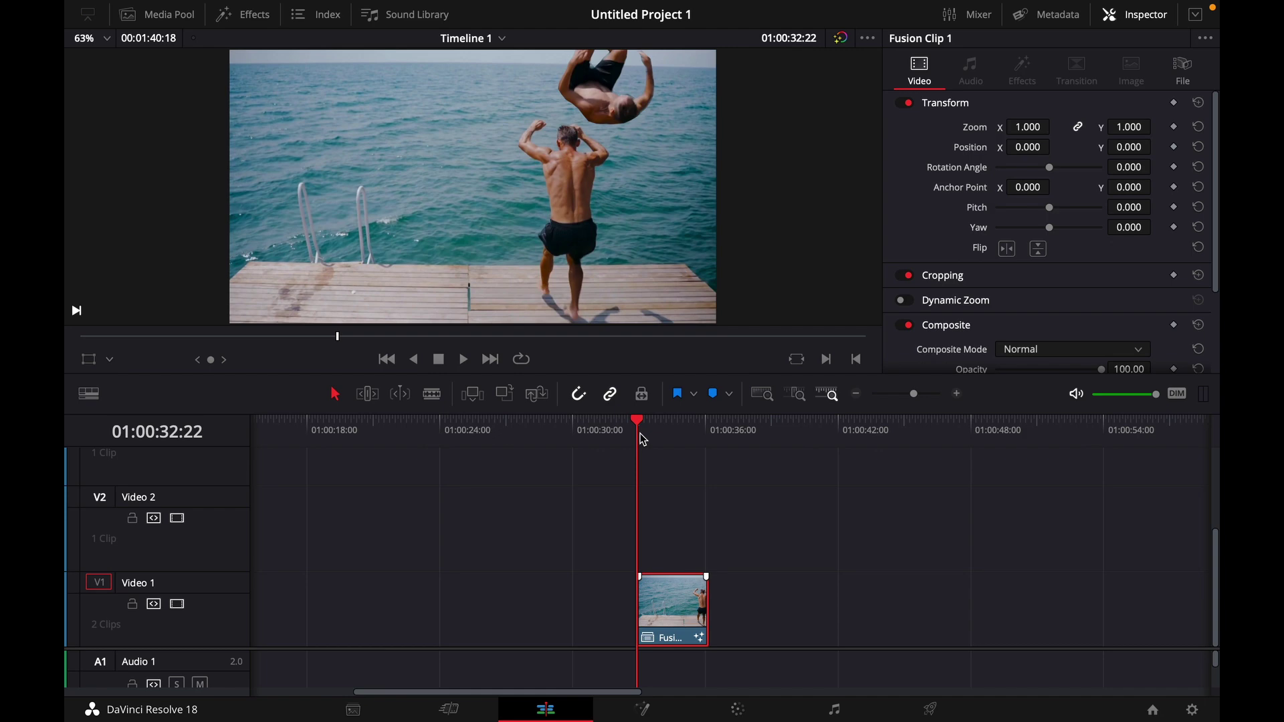
- Undo the Fusion clip so the timeline shows the original diving footage again
key(space)
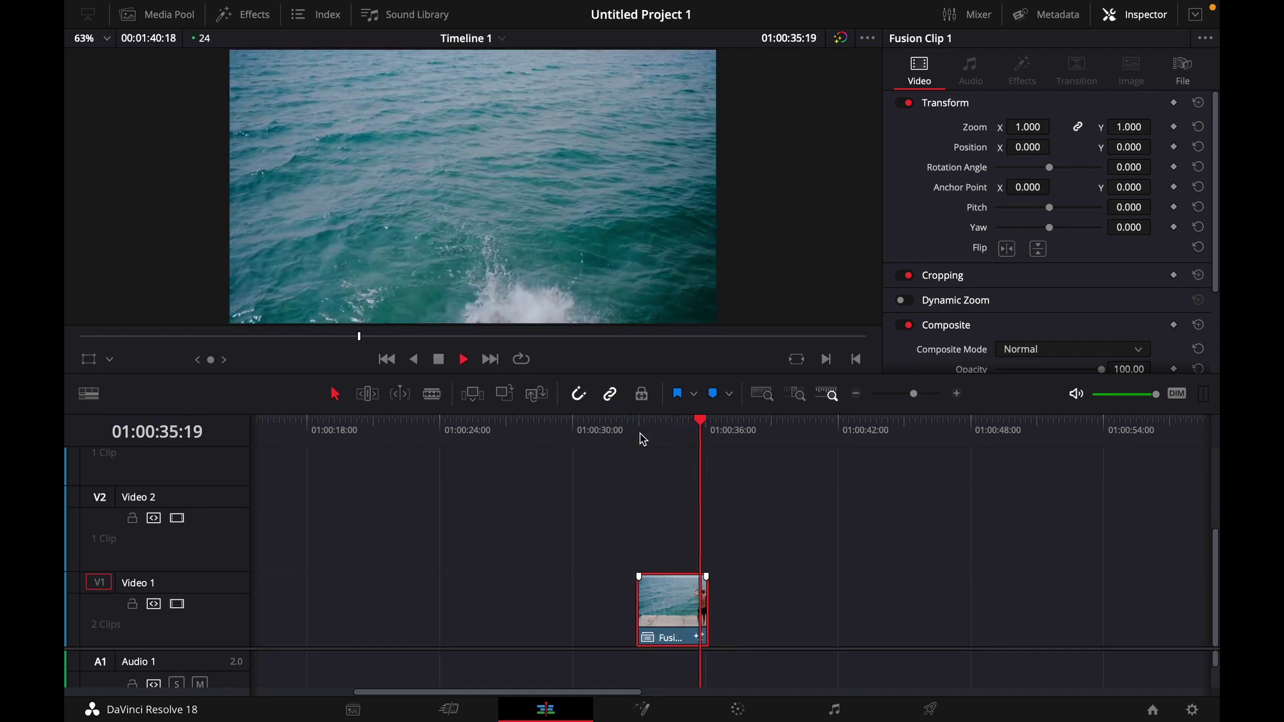
key(ctrl+z)
click(519, 421)
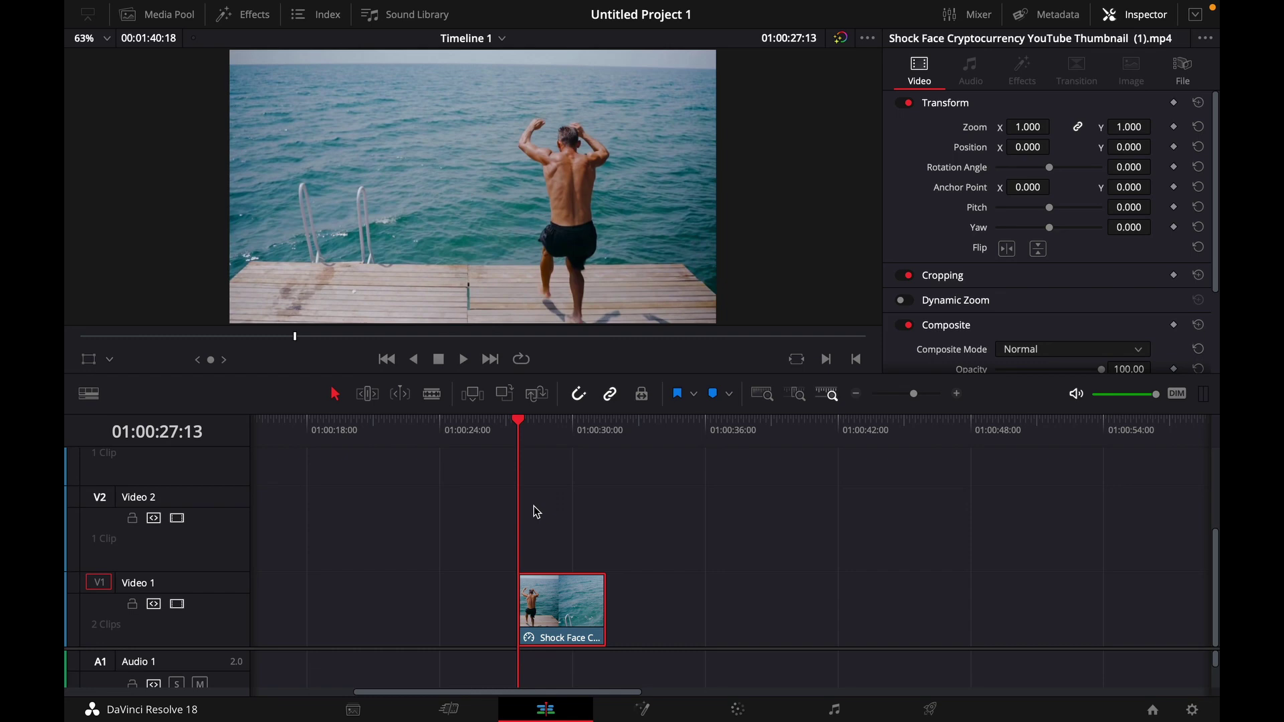
- Copy the diving clip and paste the duplicate onto Video 2 above the original
right_click(569, 606)
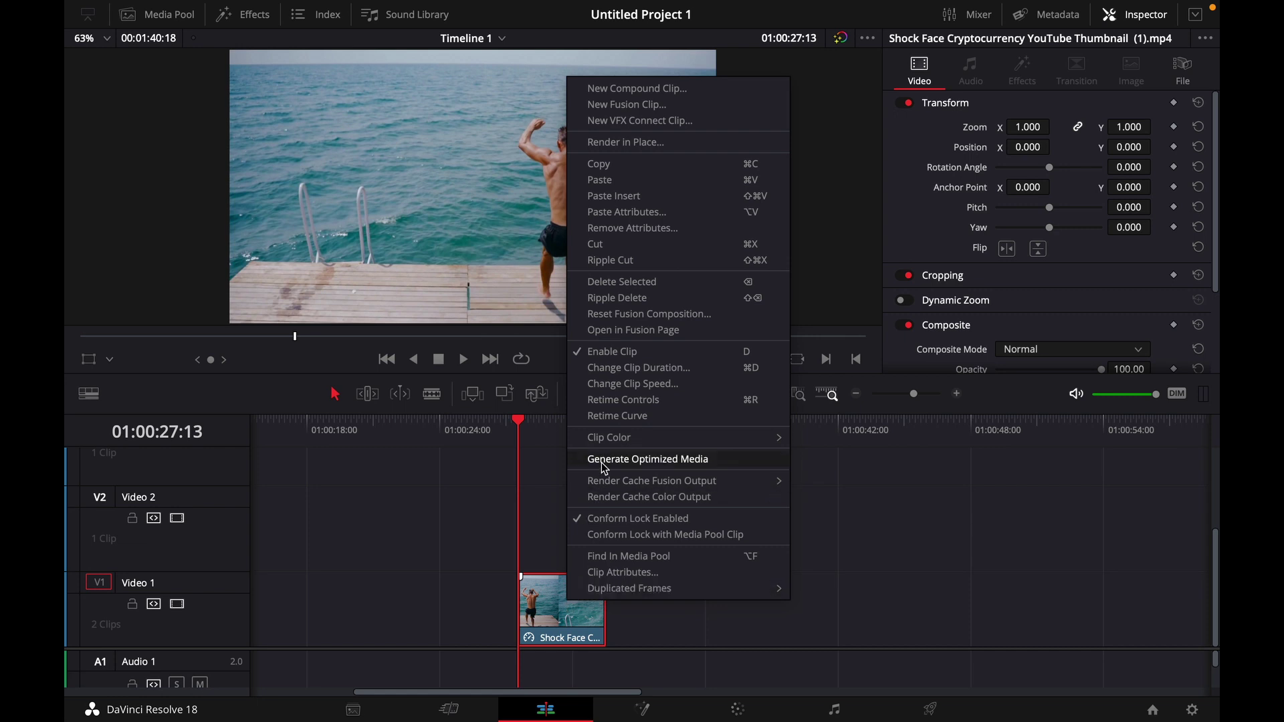
click(618, 165)
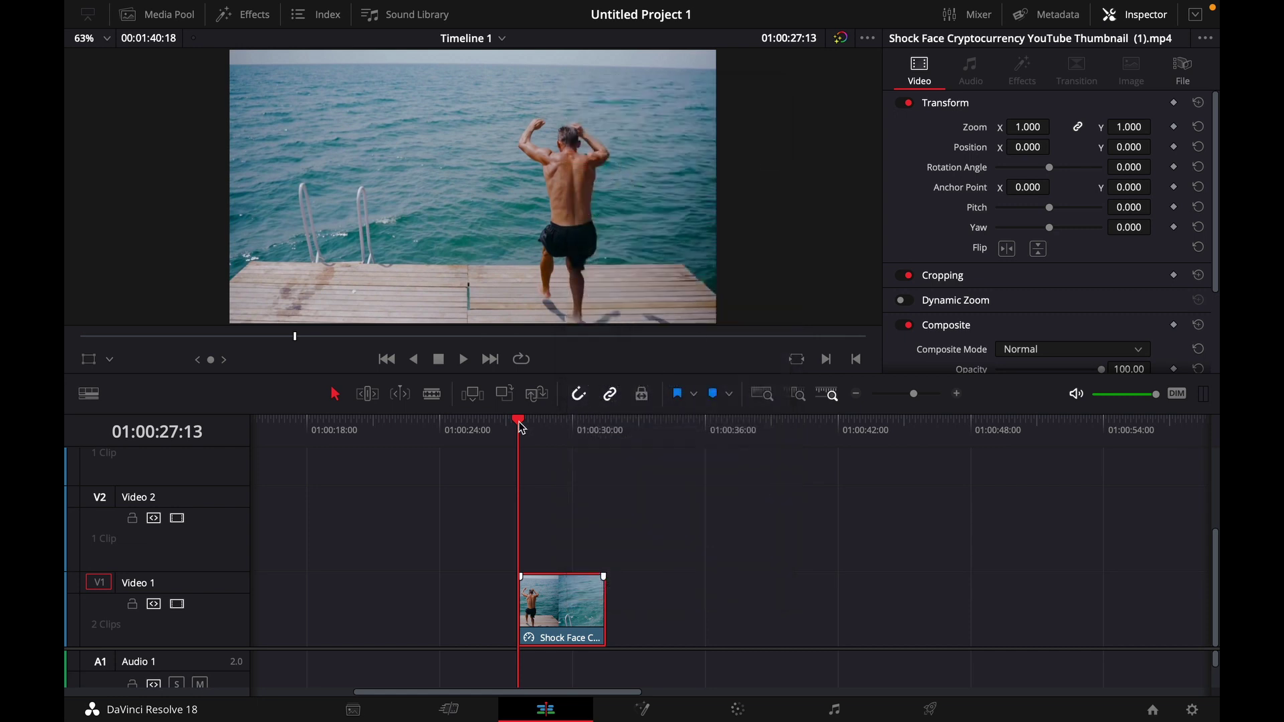
drag(519, 423, 656, 439)
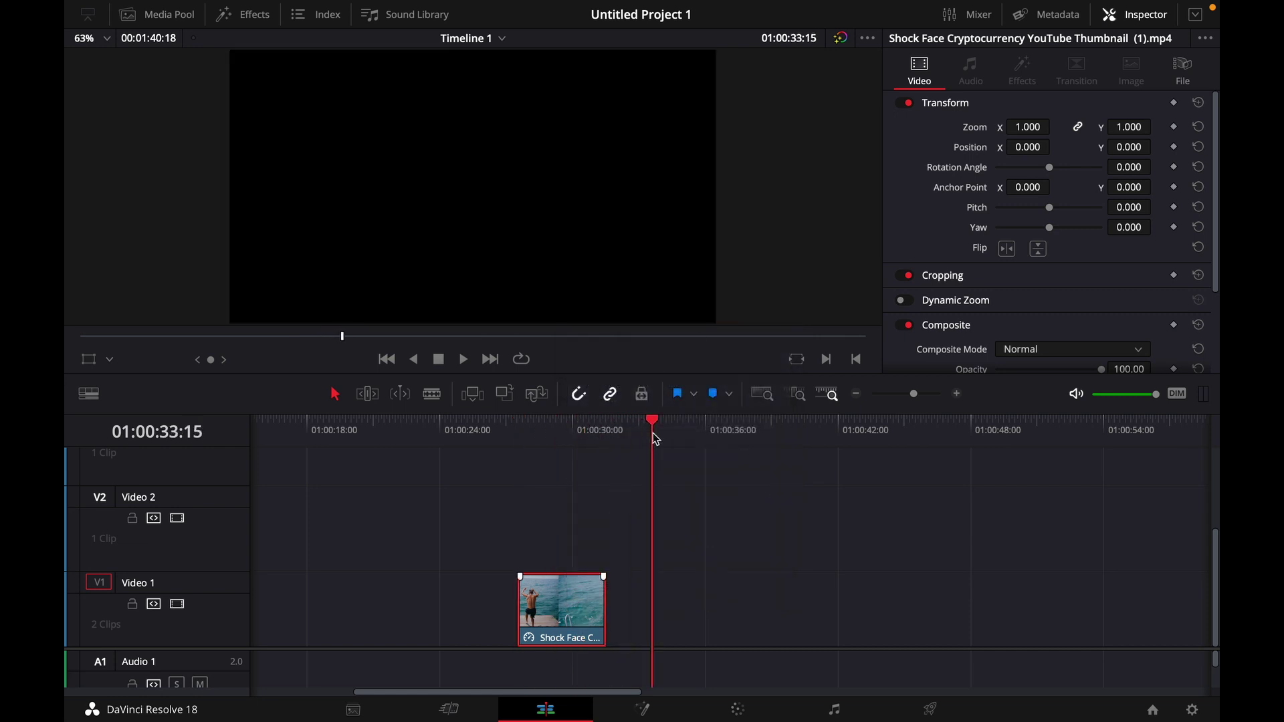
key(ctrl+v)
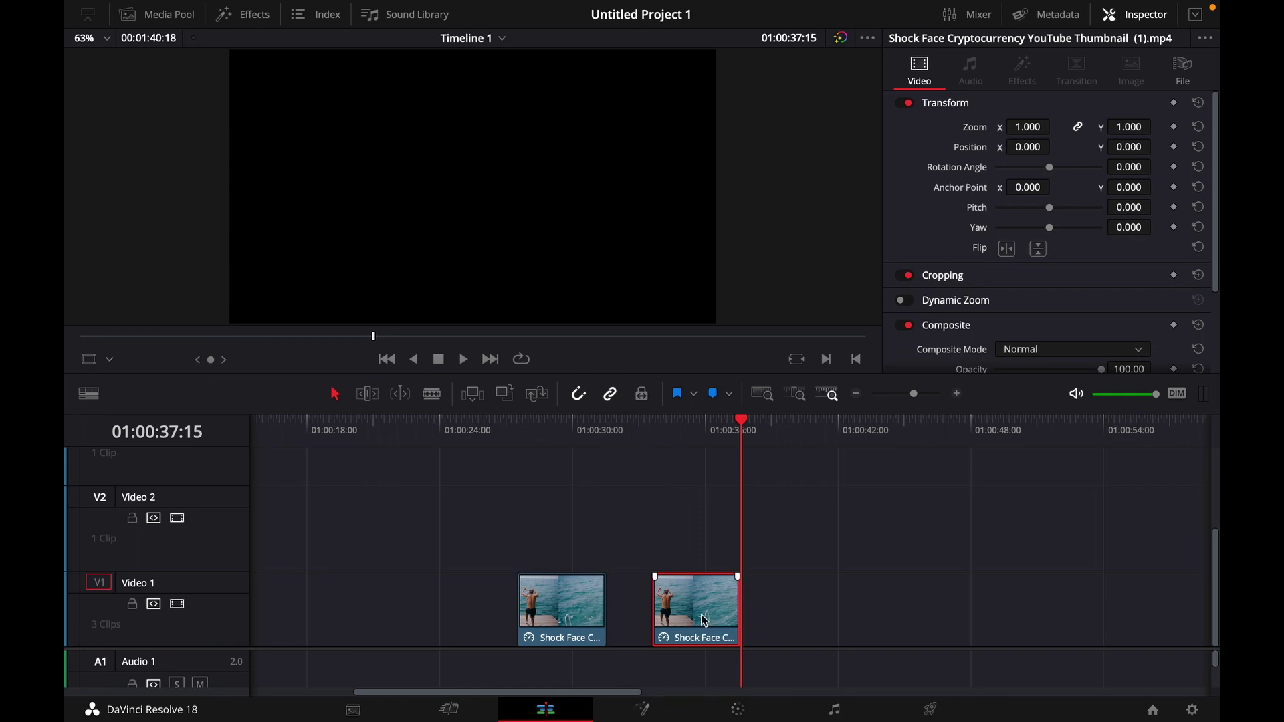
drag(705, 621, 569, 552)
- Zoom the timeline around the clips, hide the Inspector, and park the playhead in the jump
click(957, 394)
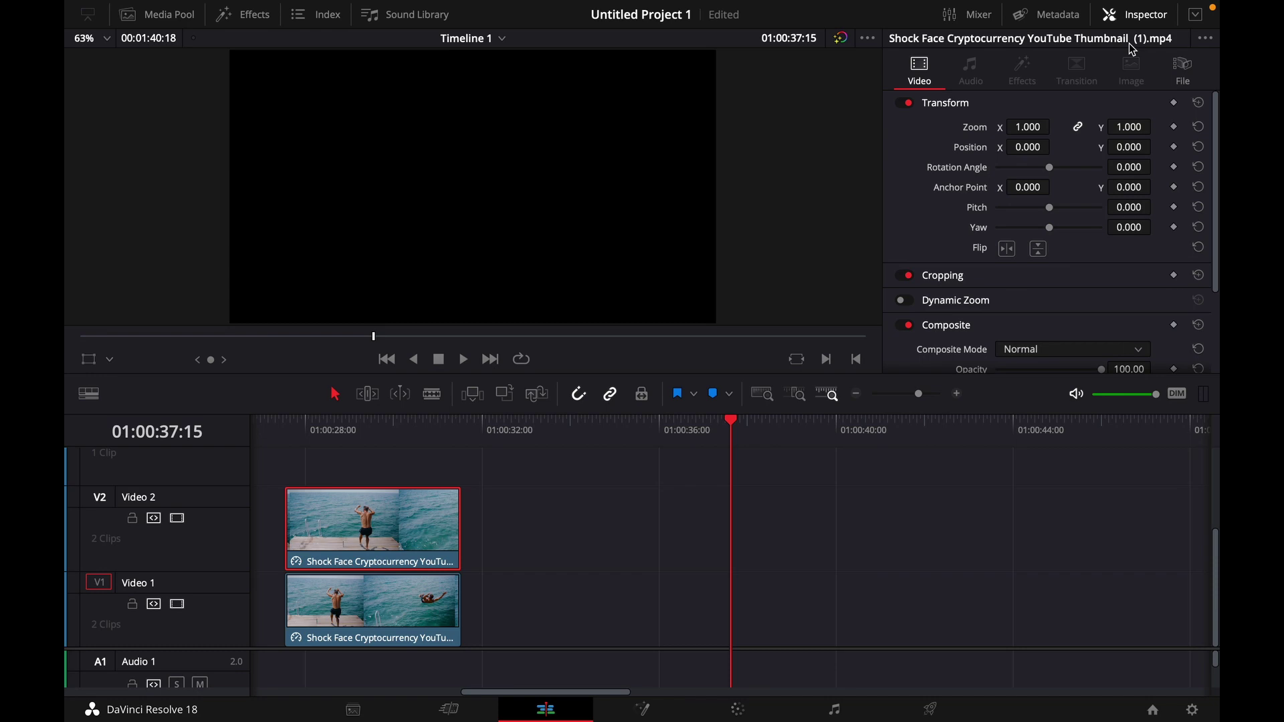
click(1134, 14)
scroll(595, 553, left, 3)
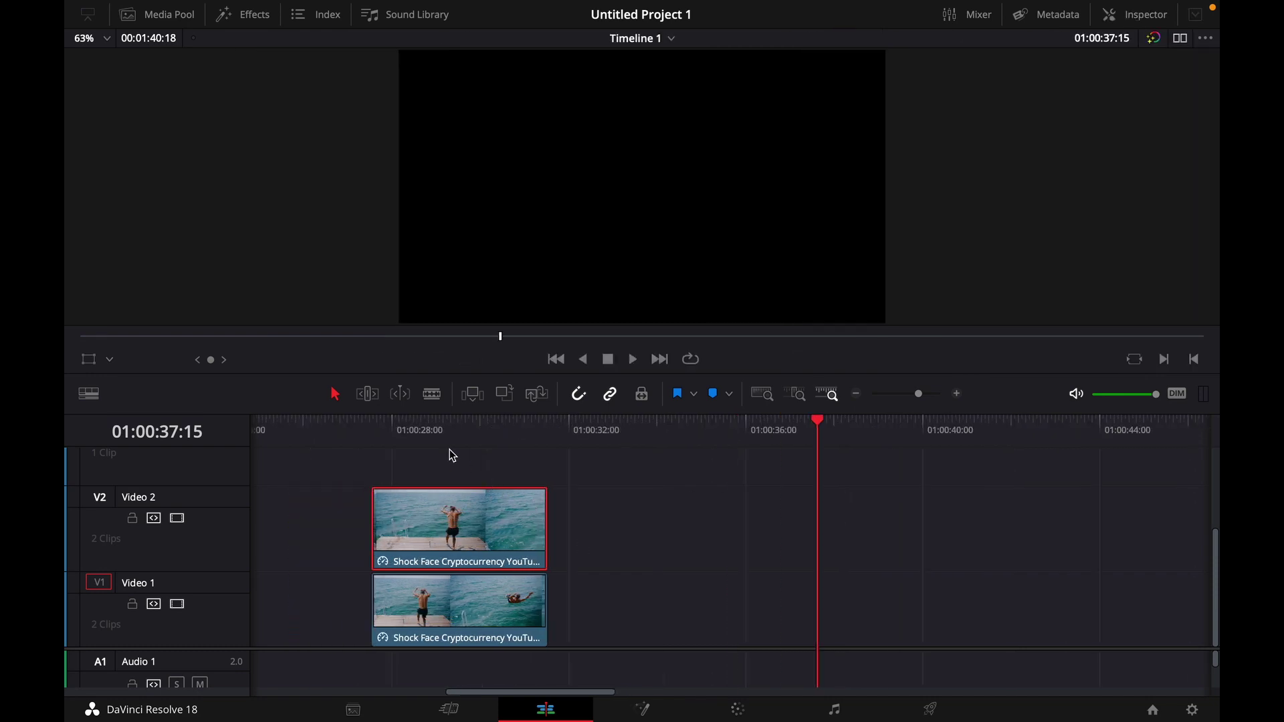
click(427, 430)
scroll(428, 430, left, 5)
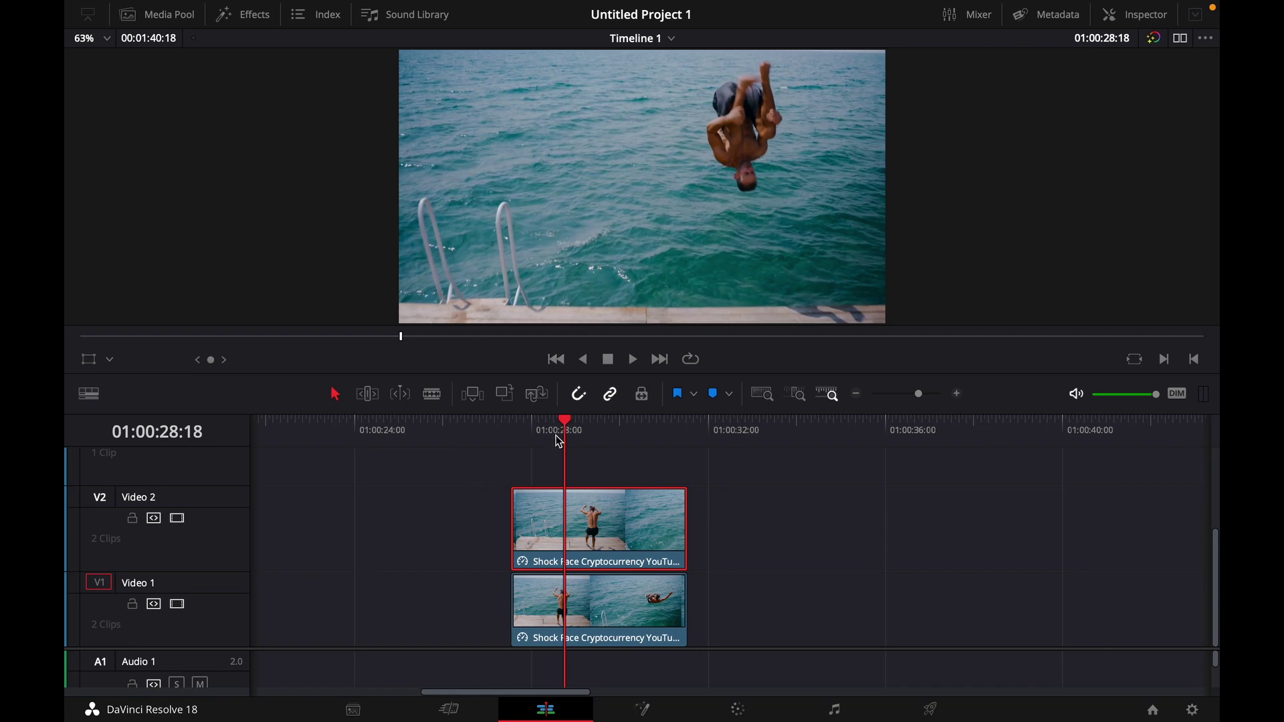
- Find the mid-air frame and apply Freeze Frame to the Video 2 copy via Change Clip Speed
drag(567, 431, 559, 467)
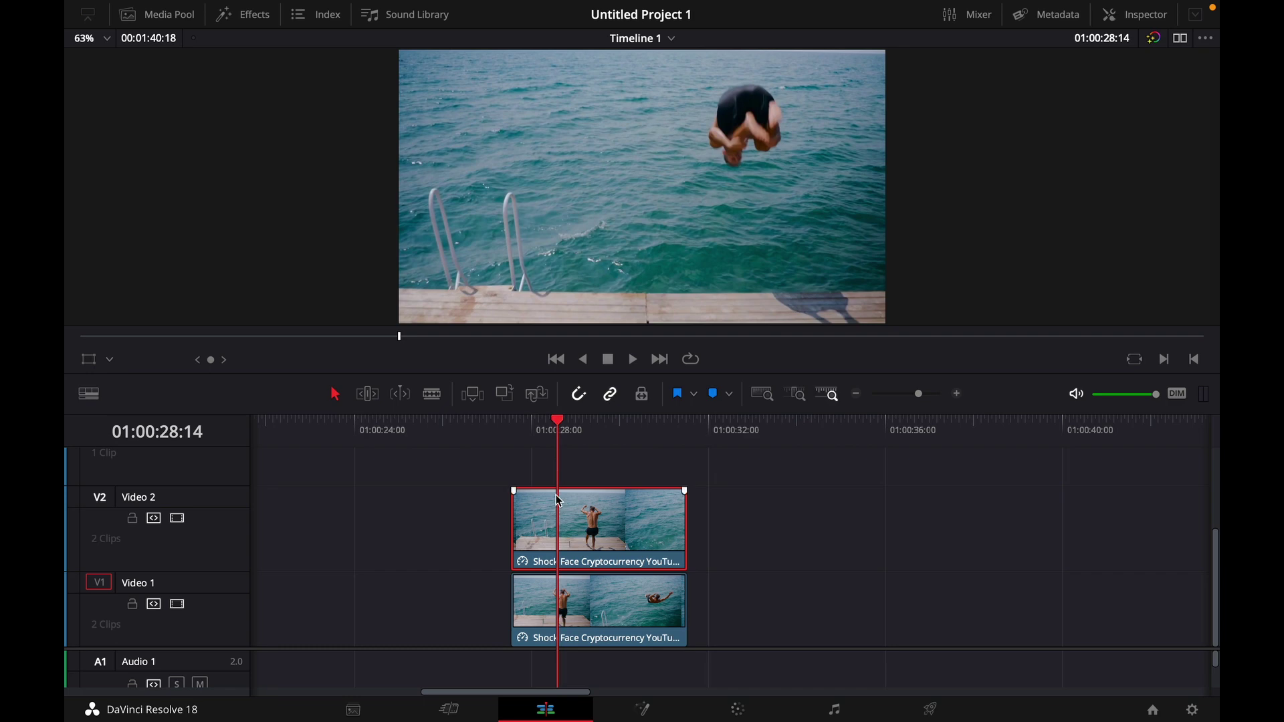
right_click(560, 534)
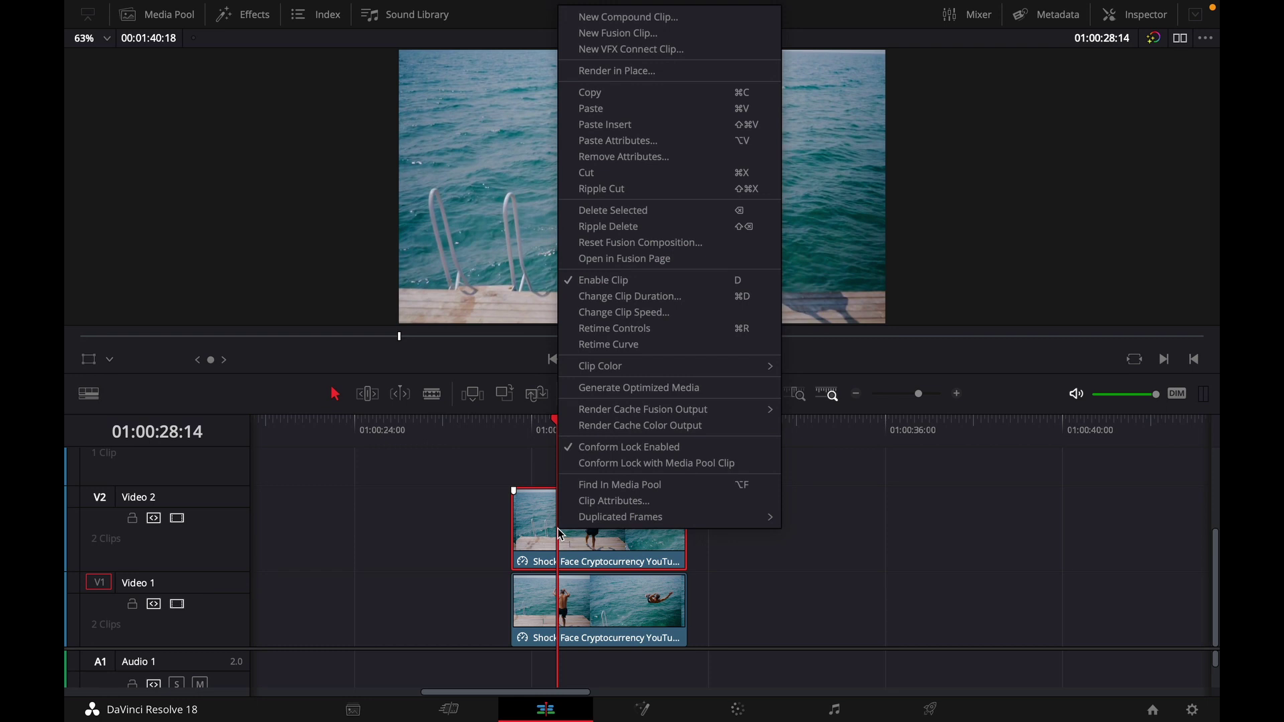
click(656, 313)
click(665, 330)
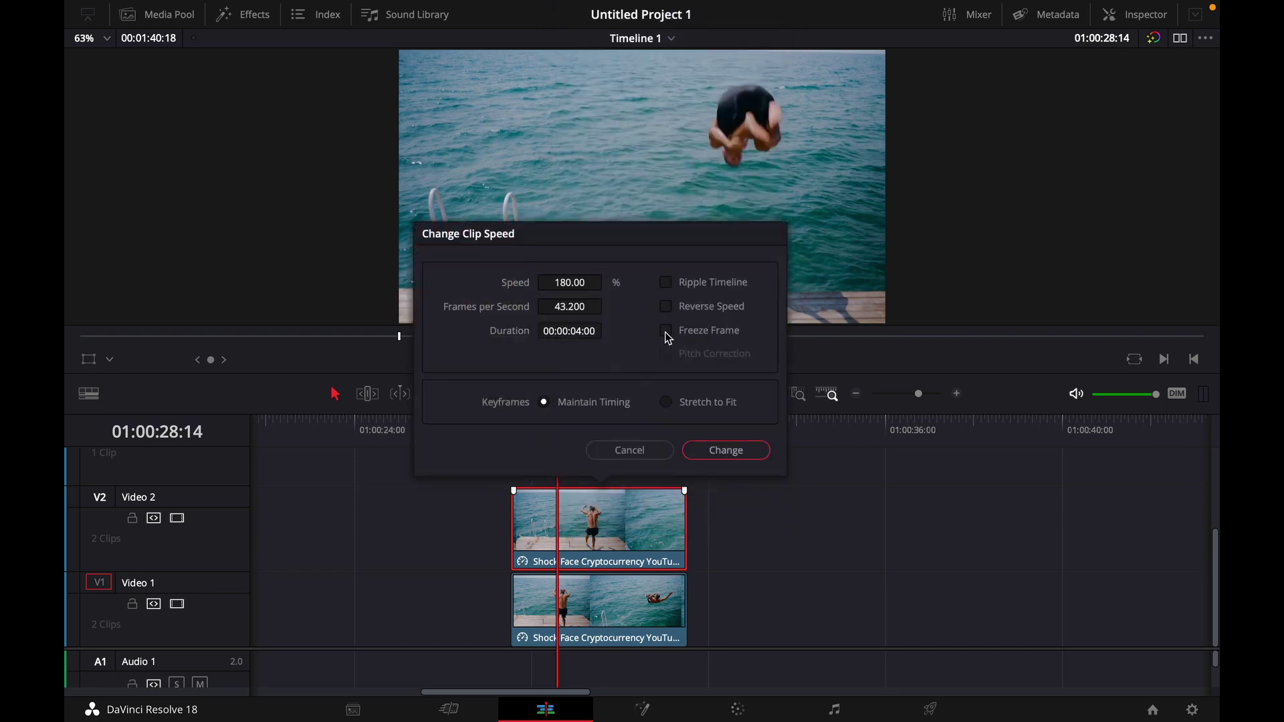
click(728, 454)
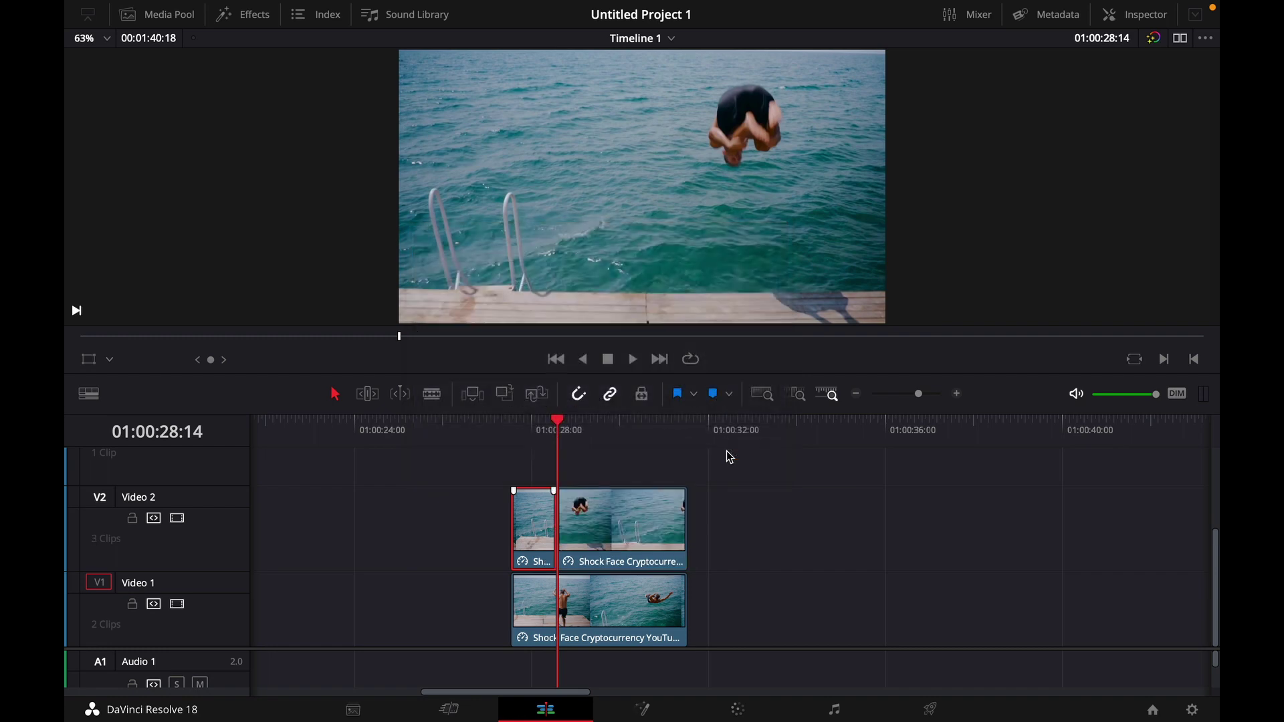
click(577, 427)
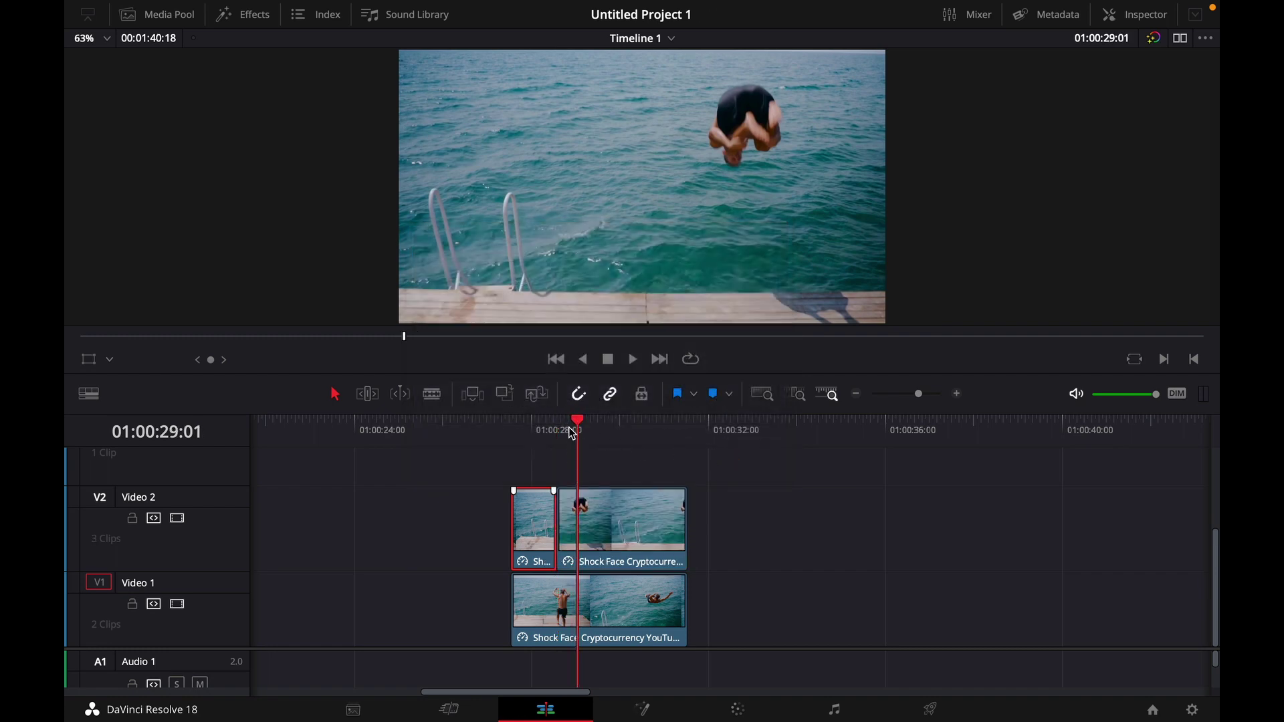
- Delete the short piece before the freeze and extend the frozen clip back to the original's start
drag(575, 427, 535, 452)
key(space)
key(space)
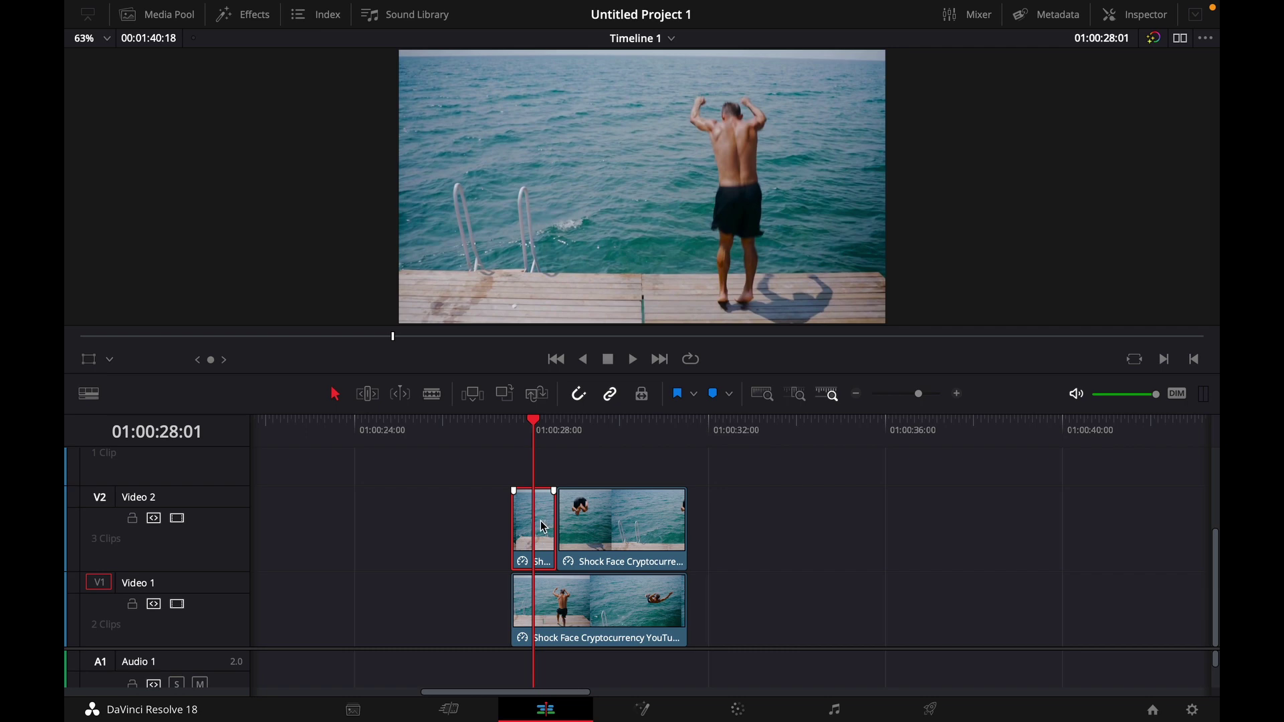
key(Delete)
click(559, 521)
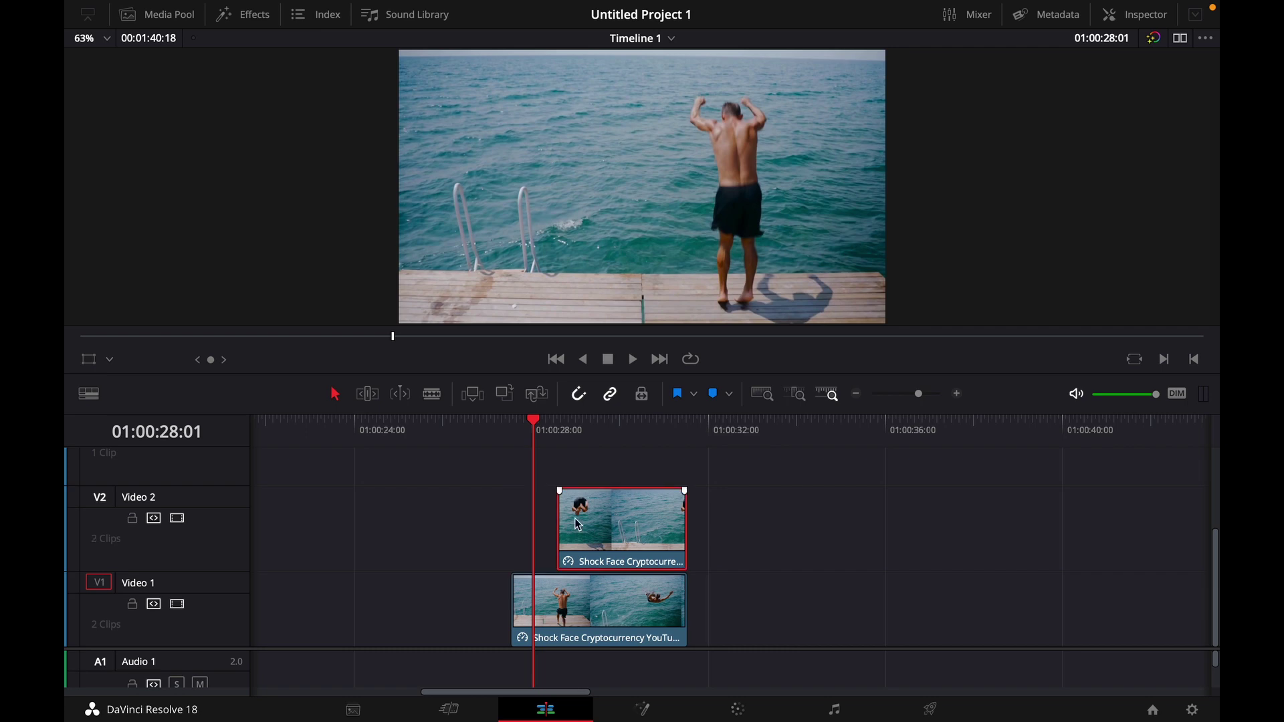
drag(559, 521, 519, 521)
click(588, 472)
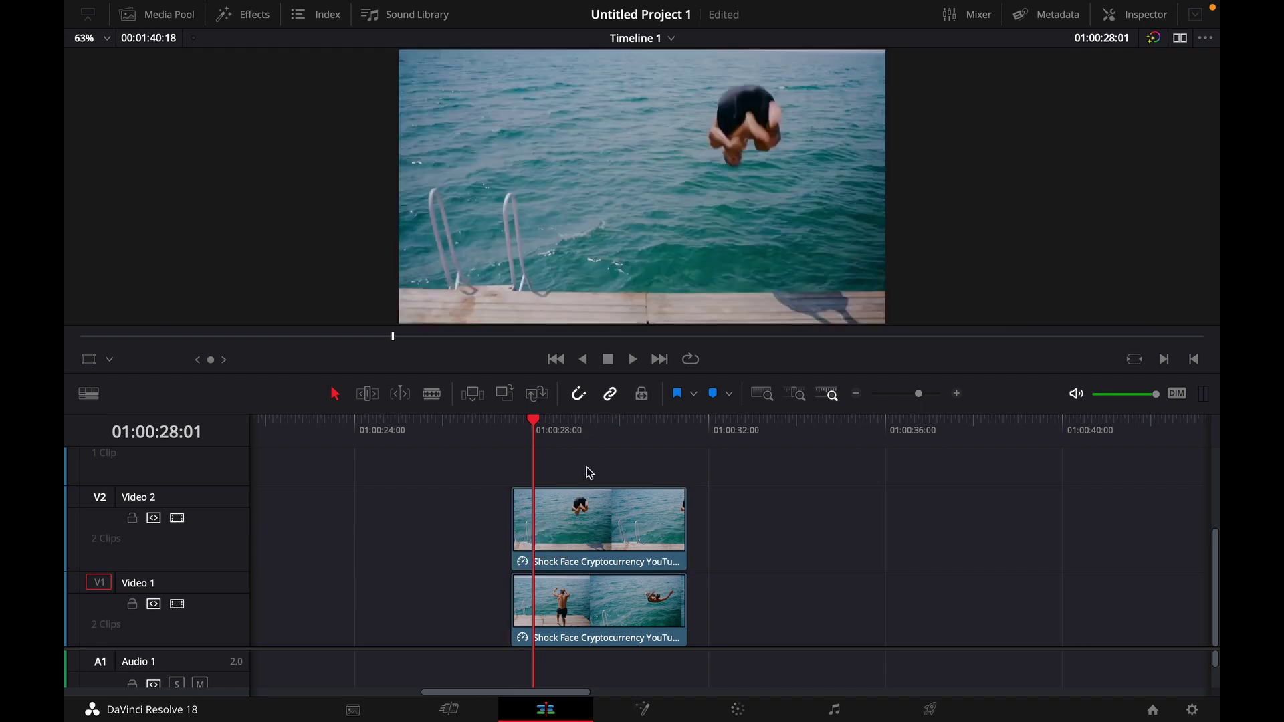
- Select both stacked clips and combine them into a new Fusion clip
click(605, 558)
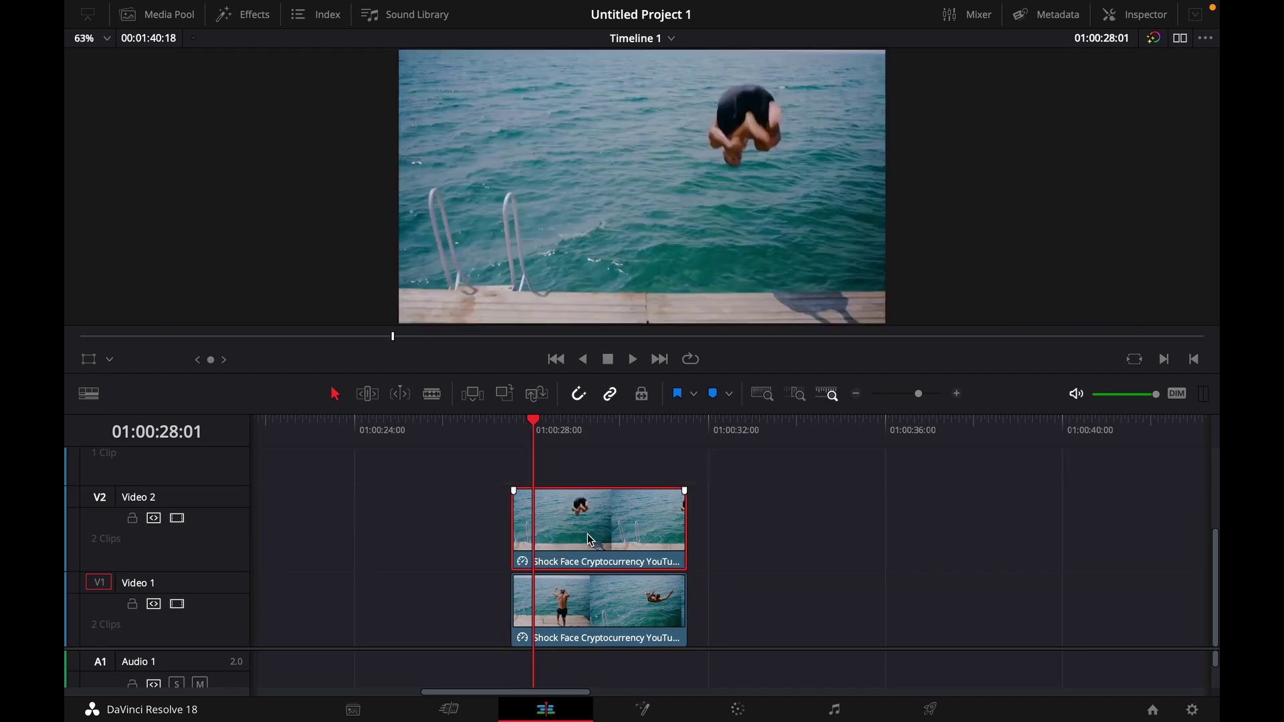
mouse_move(535, 433)
mouse_down()
mouse_move(616, 432)
mouse_move(538, 435)
mouse_up()
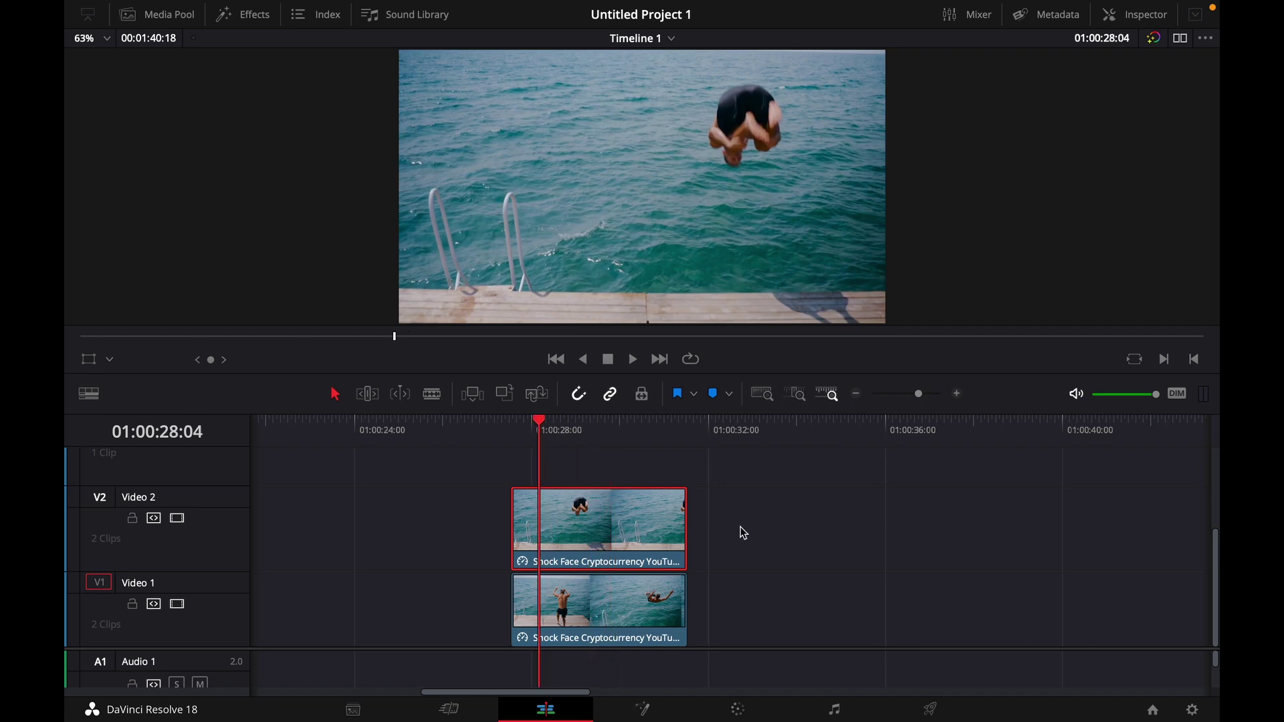
drag(725, 504, 605, 650)
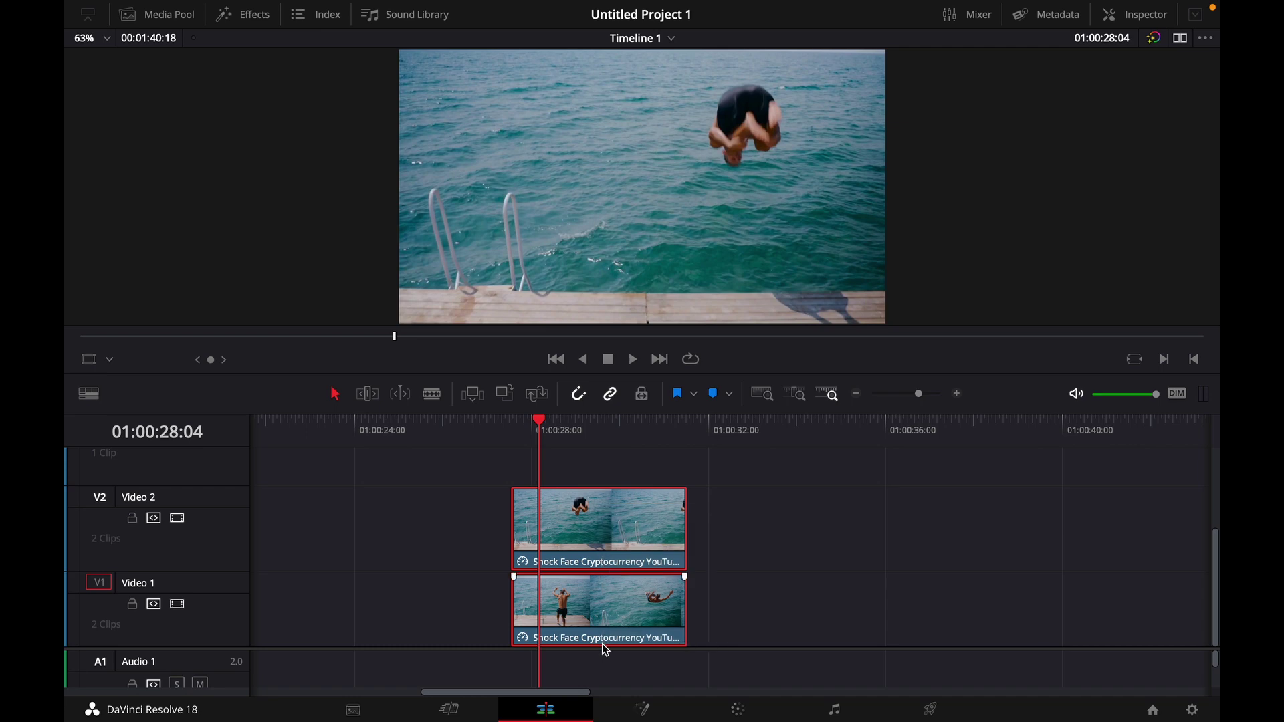
right_click(606, 612)
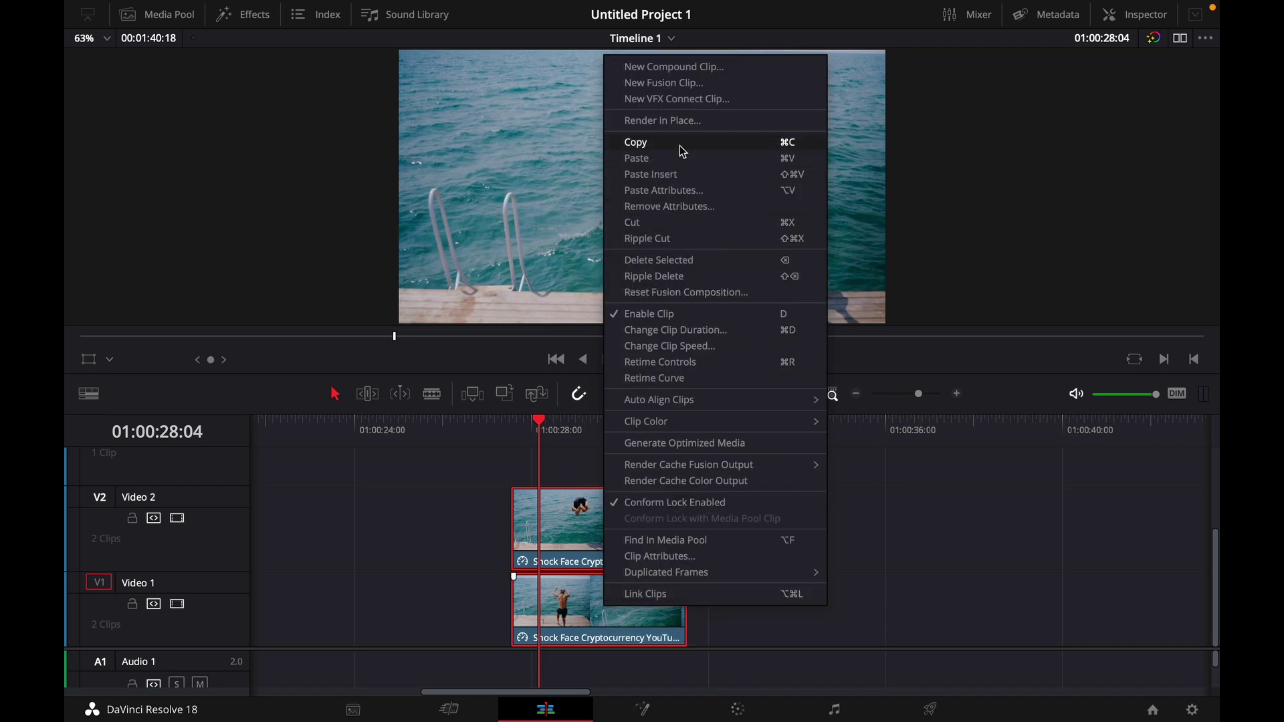
click(669, 83)
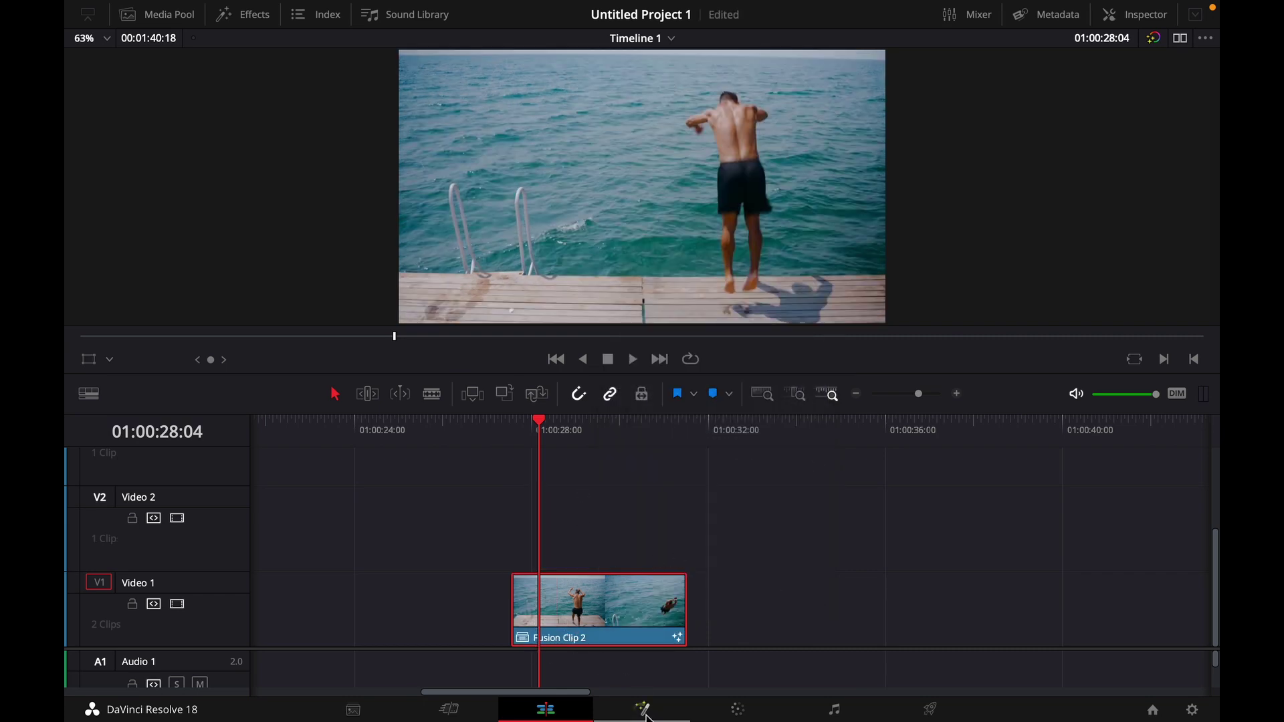
- Open Fusion Clip 2 on the Fusion page and wire MediaIn1's output into Merge1's foreground
click(646, 717)
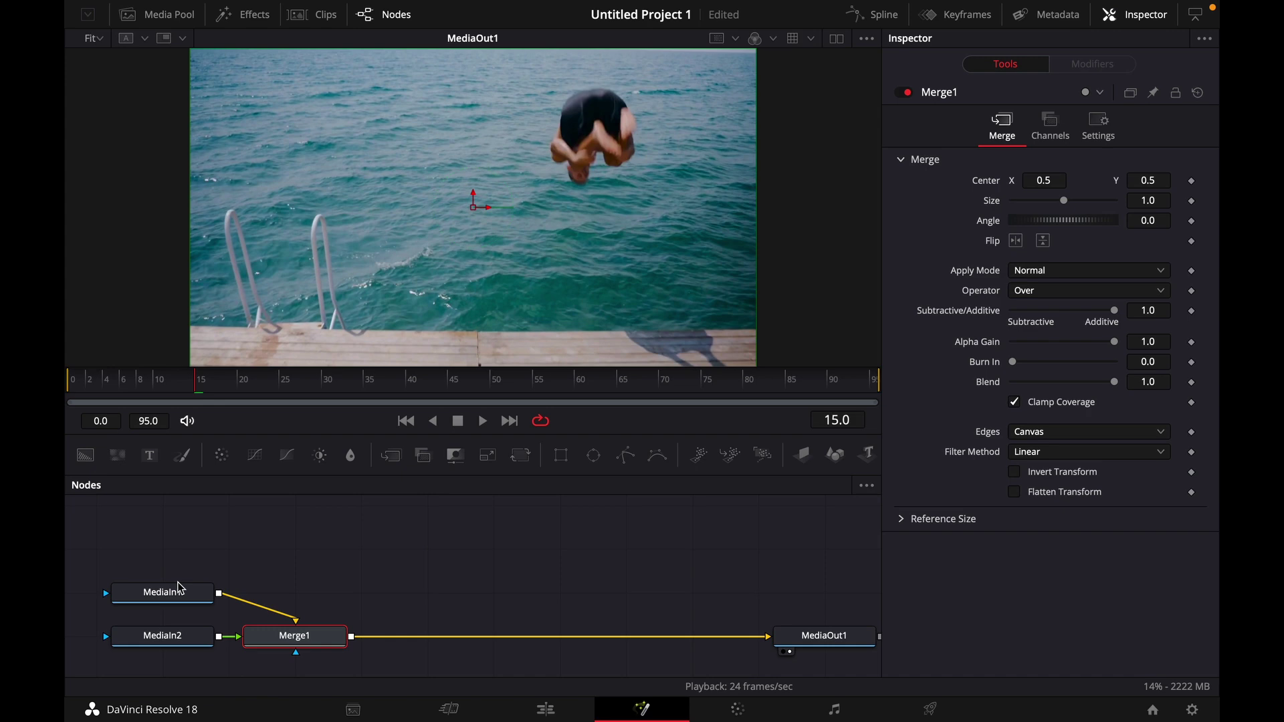
mouse_move(177, 589)
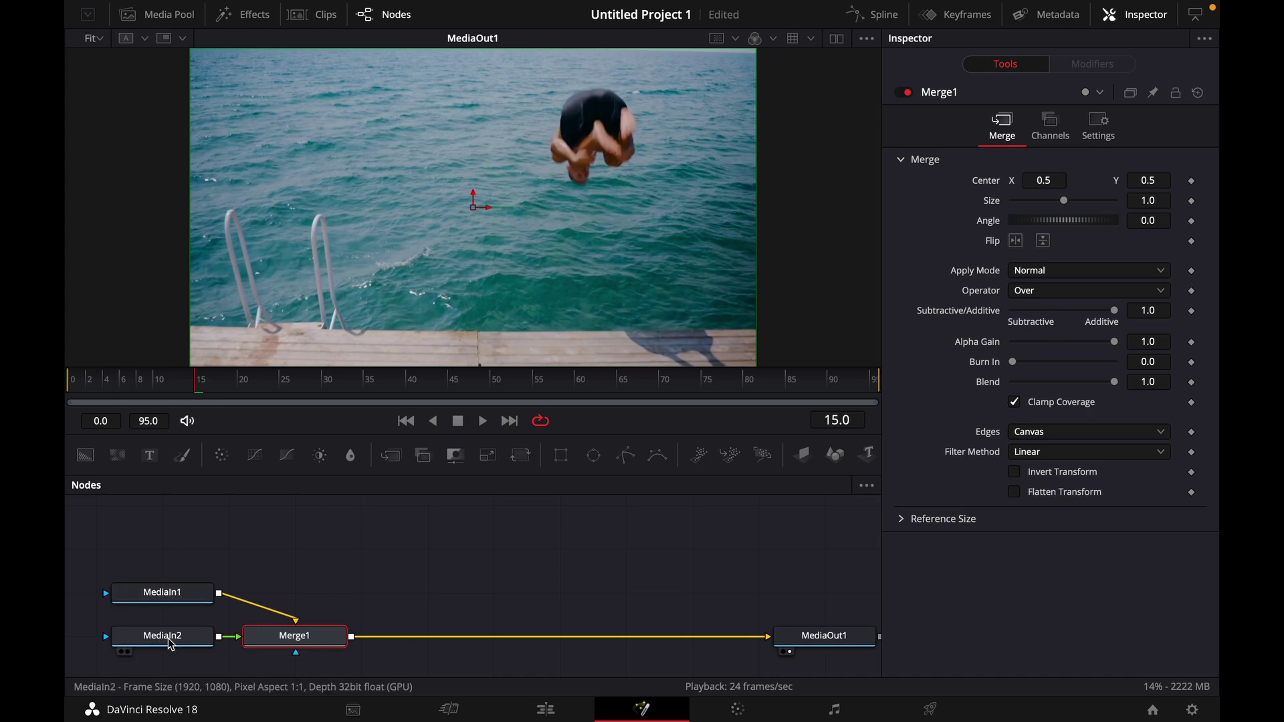
mouse_move(168, 638)
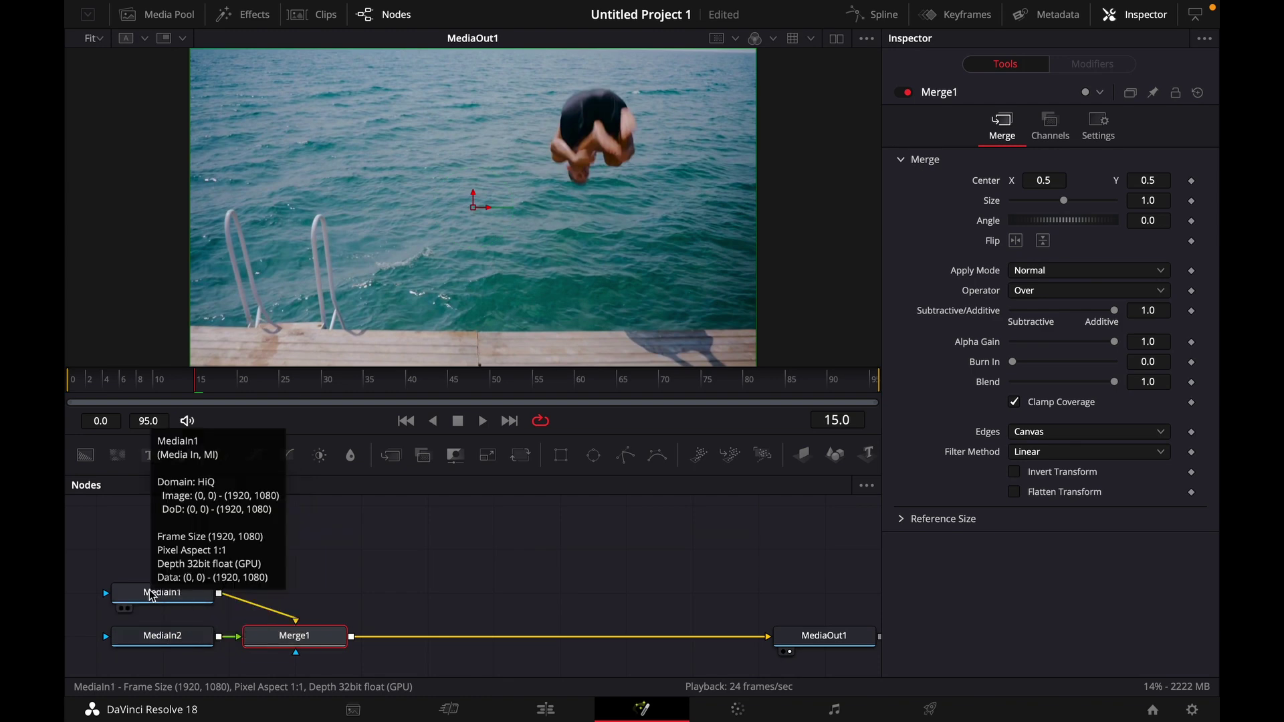
drag(219, 591, 296, 628)
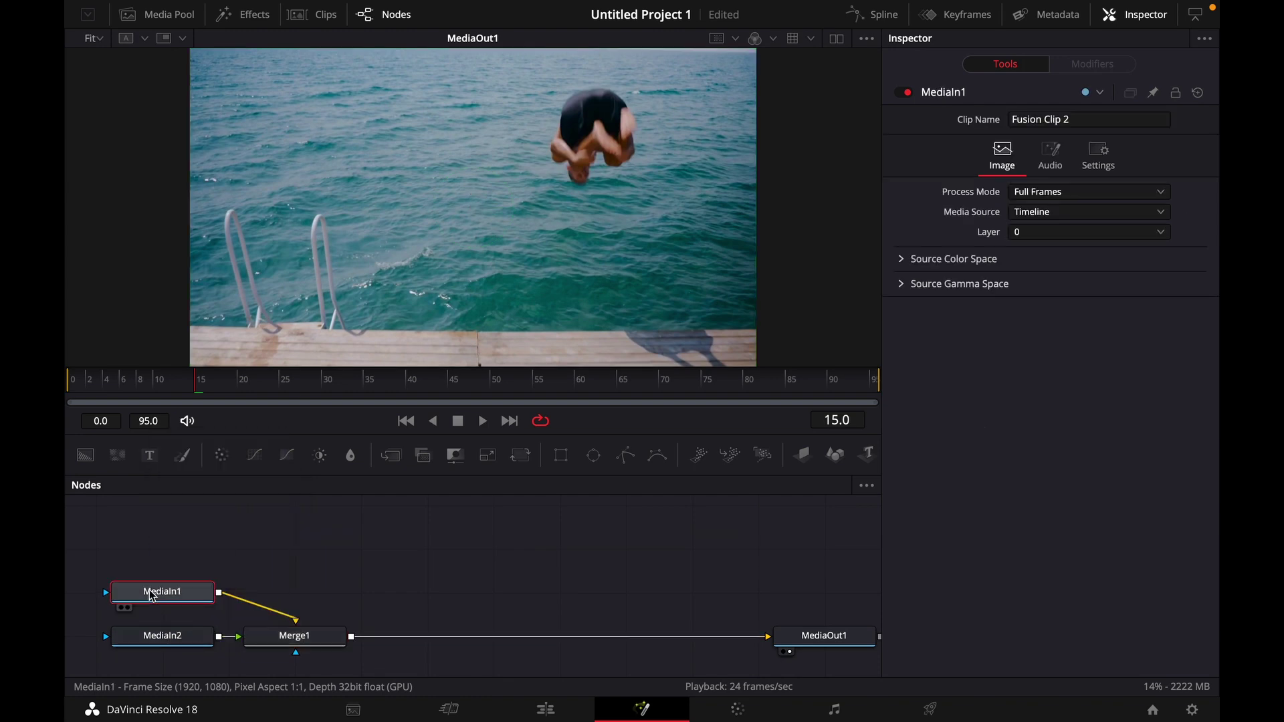
- Use dual viewers, move MediaIn2 above MediaIn1, and scrub MediaIn2 in the left viewer
click(836, 42)
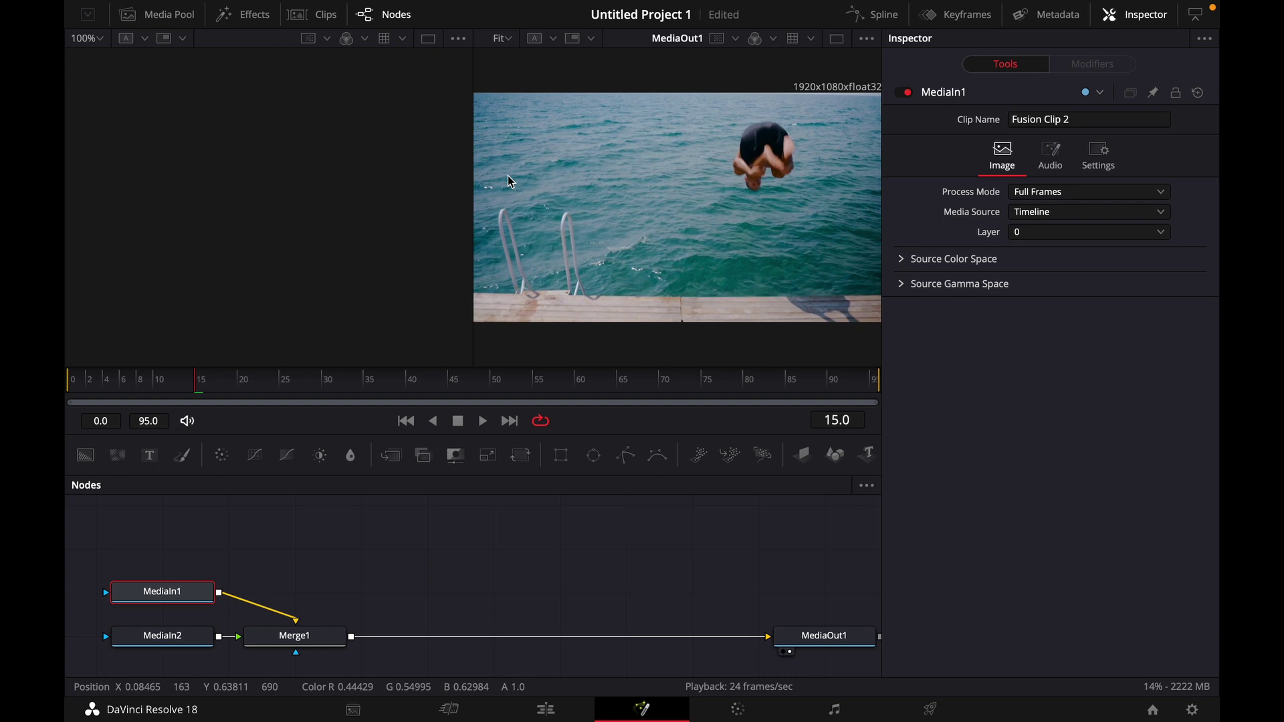
click(123, 610)
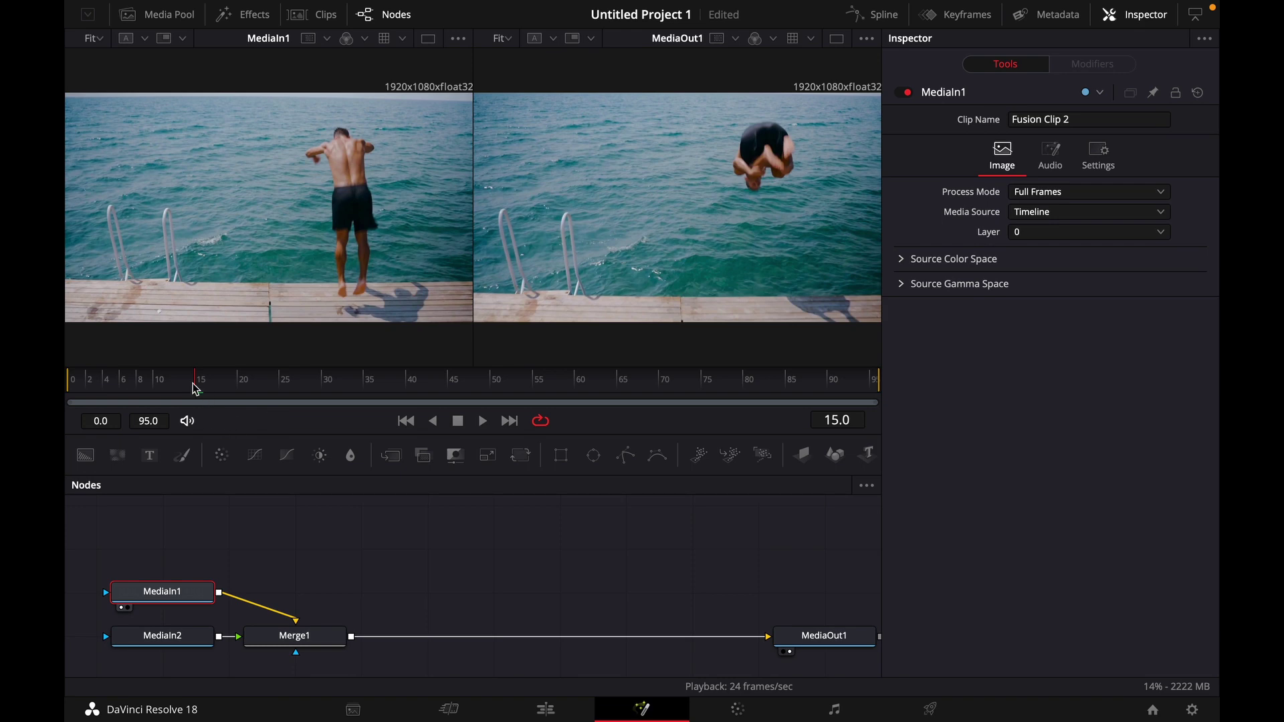
drag(193, 388, 280, 398)
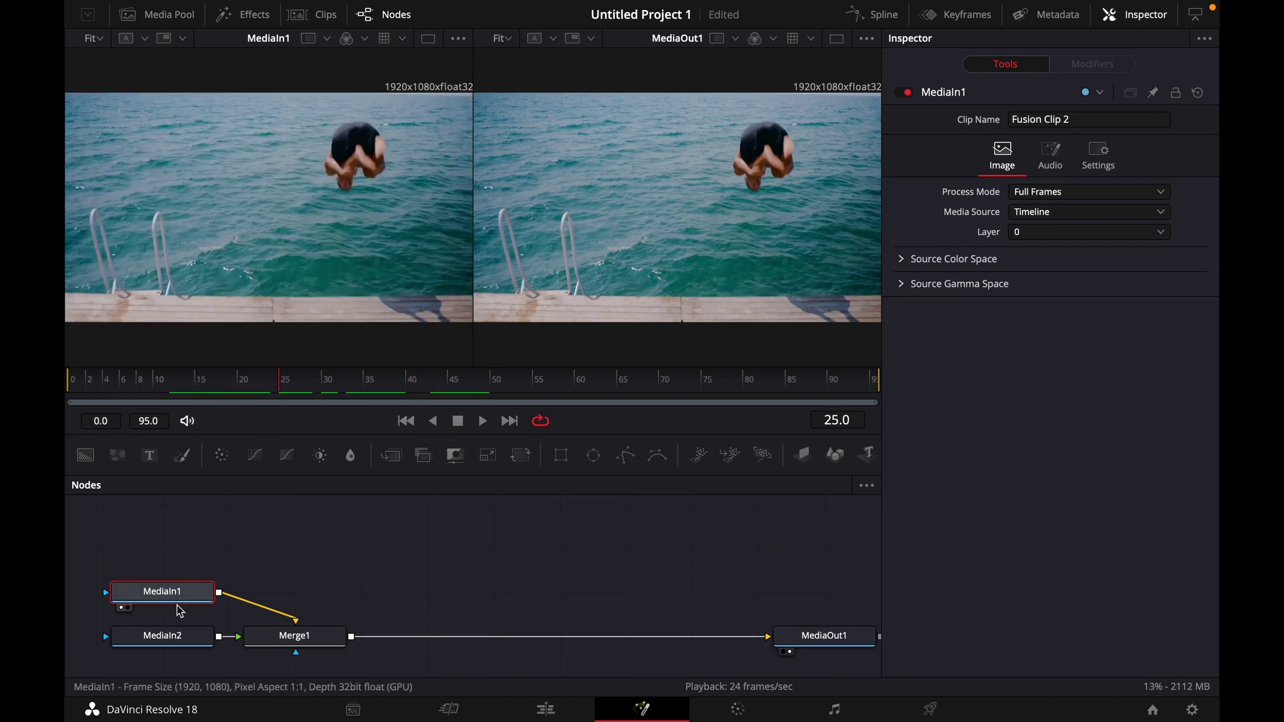
mouse_move(164, 643)
mouse_down()
mouse_move(173, 556)
mouse_move(171, 639)
mouse_move(152, 638)
mouse_up()
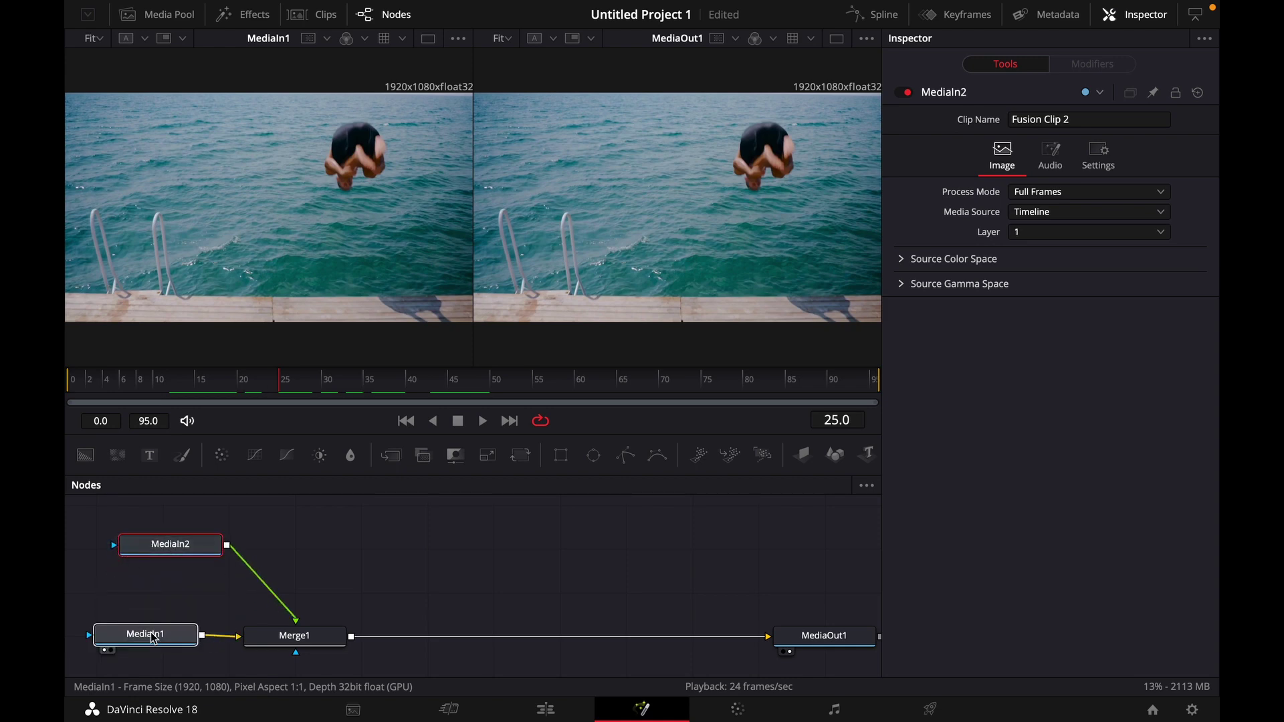
drag(186, 550, 170, 555)
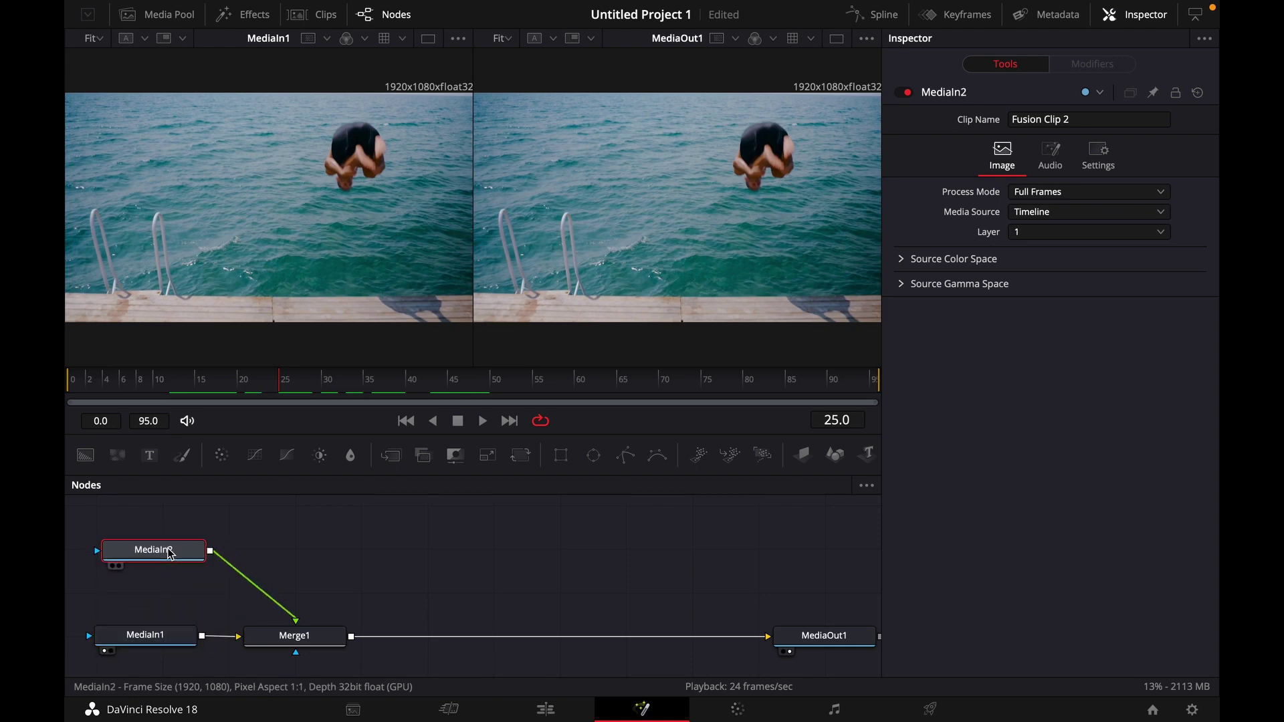
click(113, 566)
drag(281, 382, 215, 393)
- Rename the MediaIn2 node to 'Pause'
right_click(161, 558)
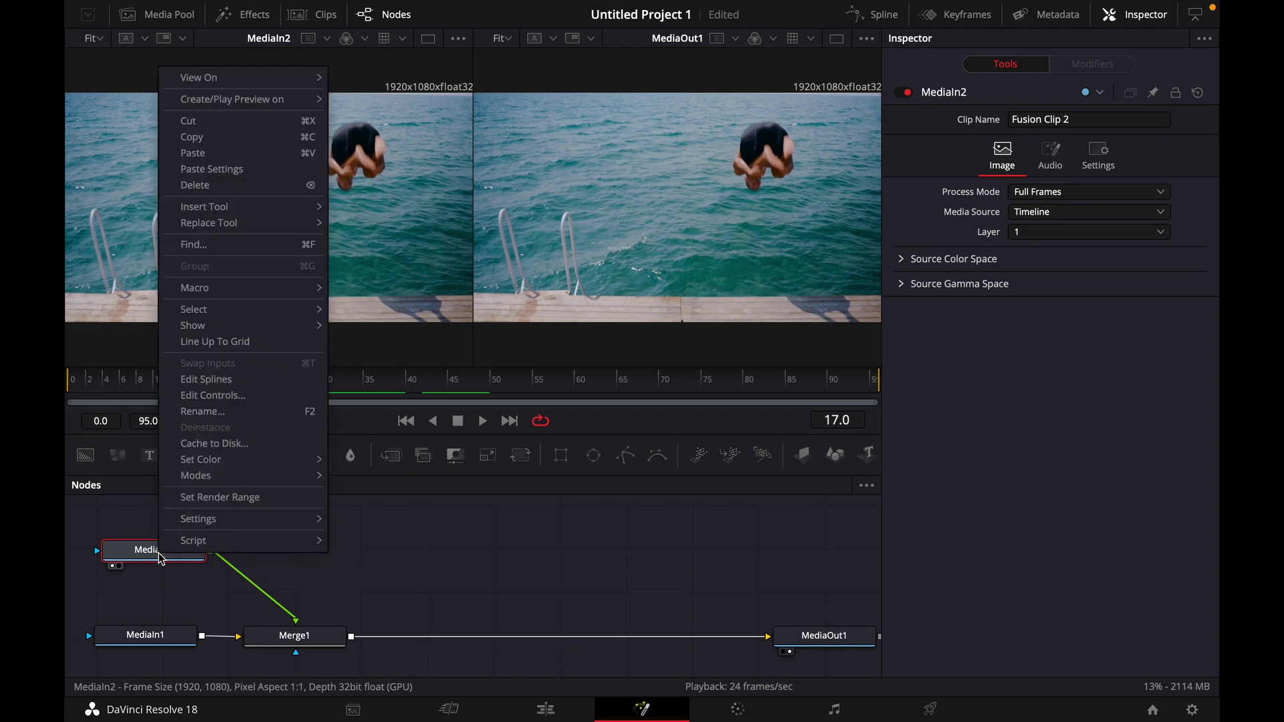
click(234, 411)
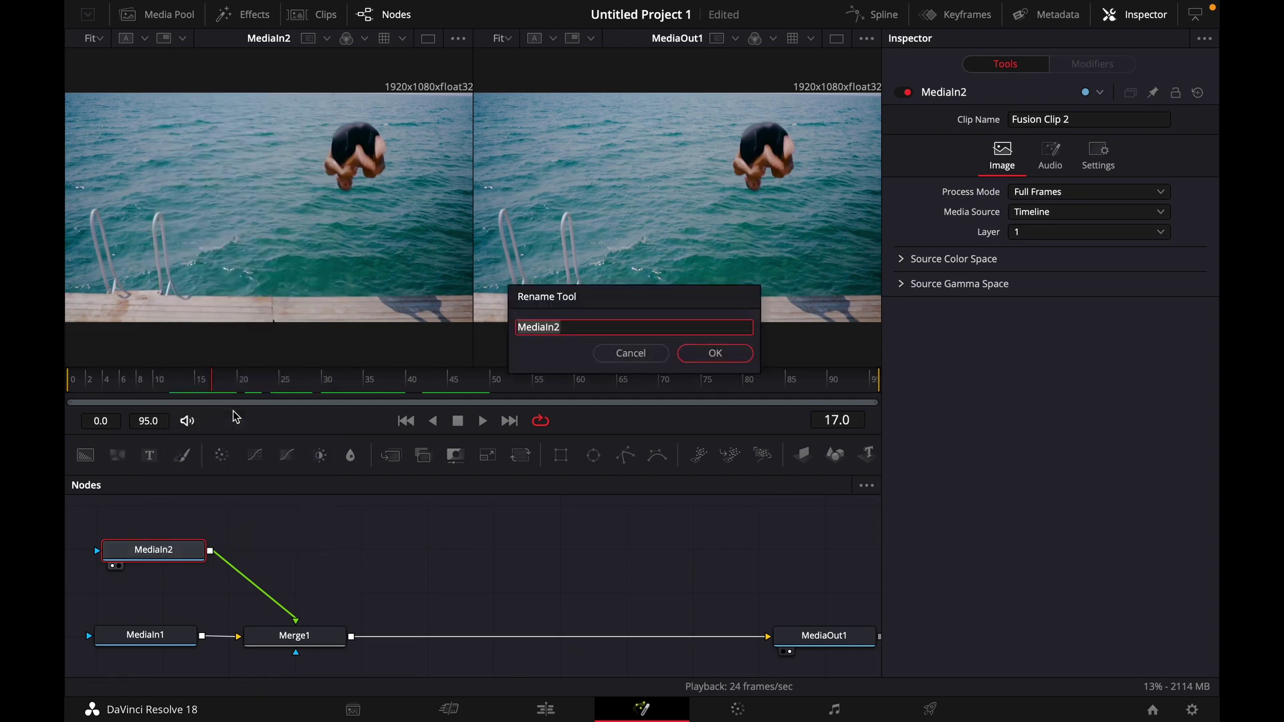
text(Pause)
key(Return)
- Rename the MediaIn1 node to 'Original', then select Pause to view it alone
click(143, 635)
right_click(143, 634)
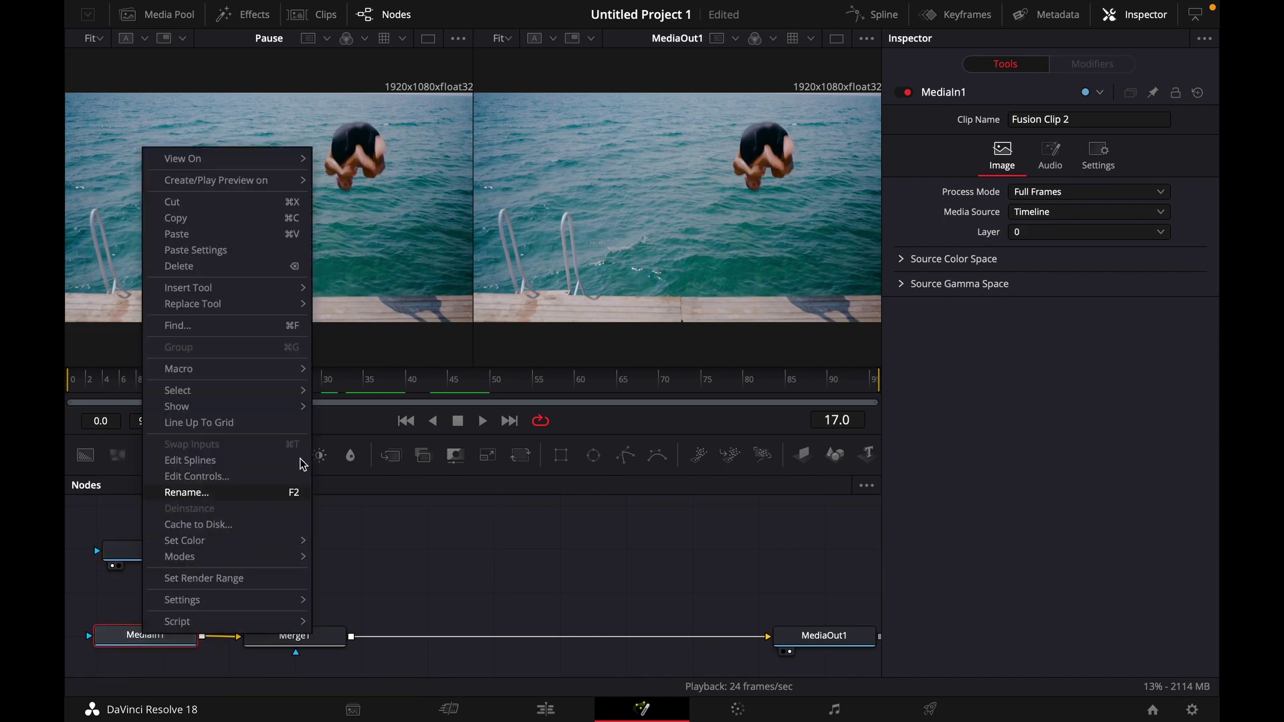
click(227, 493)
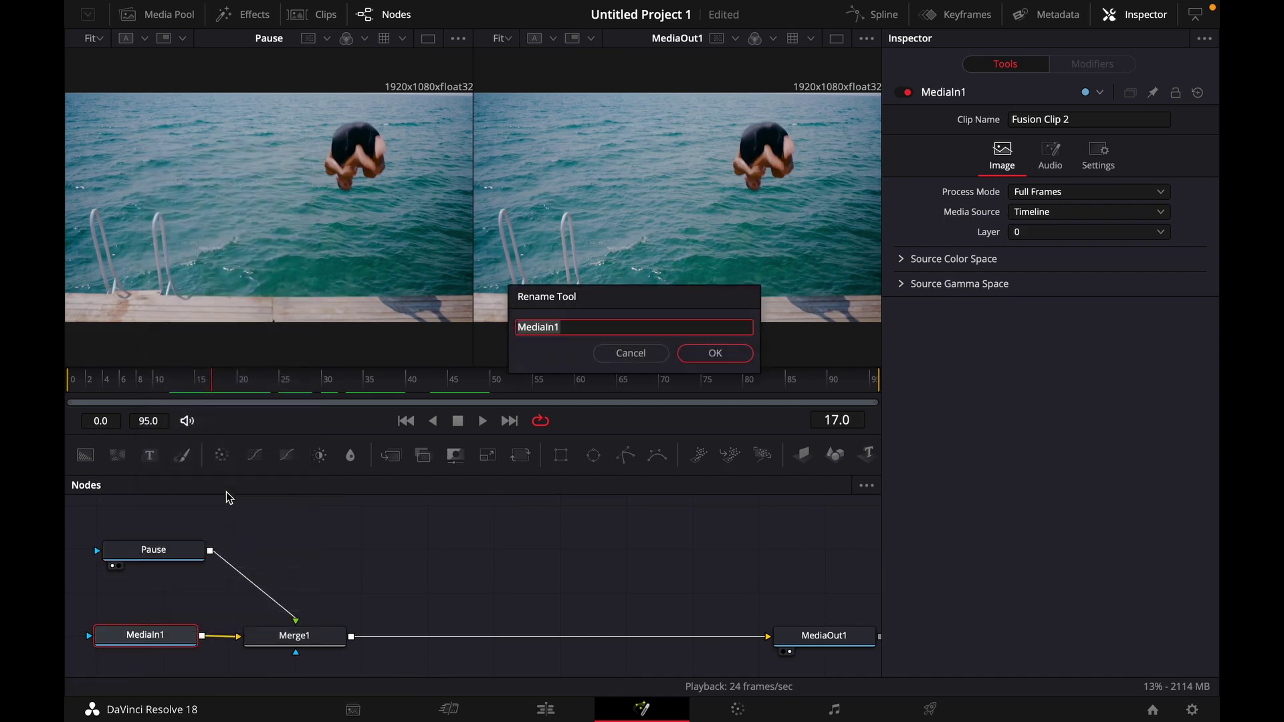
text(Original)
key(Return)
click(156, 550)
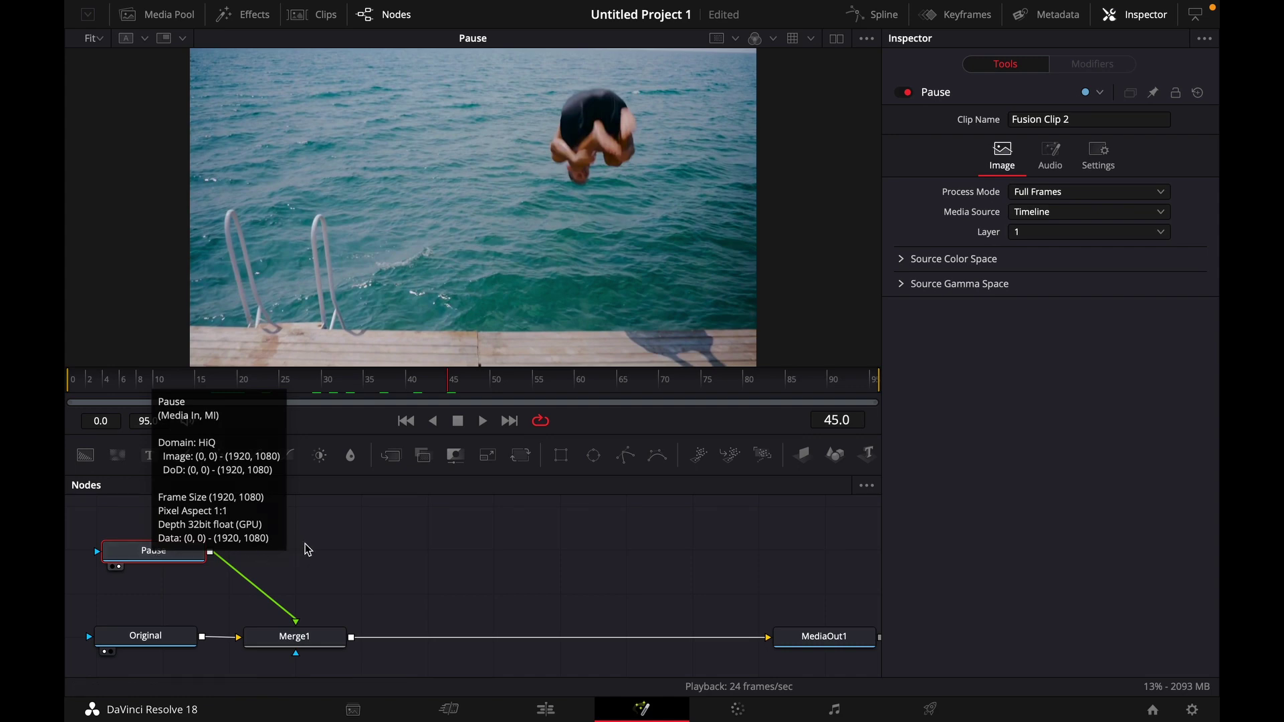
- Add a Polygon mask to Pause and trace it around the diver at 100% zoom
click(626, 456)
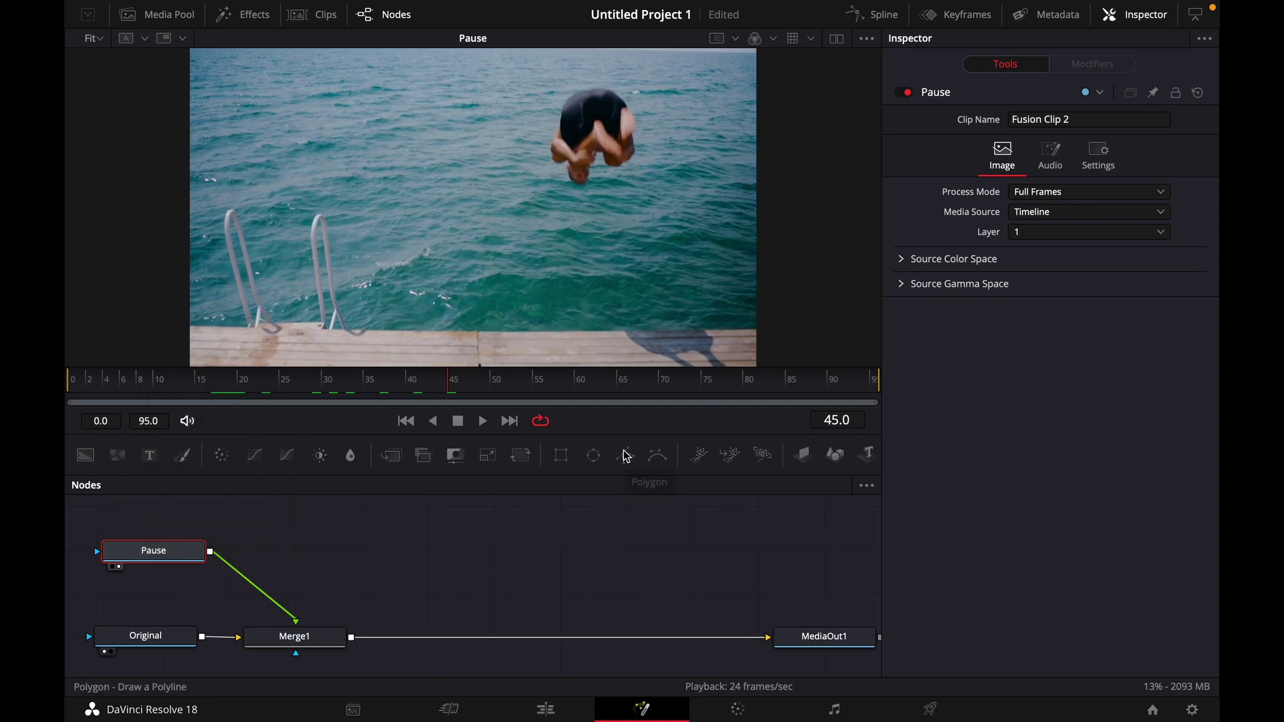
click(99, 41)
click(101, 117)
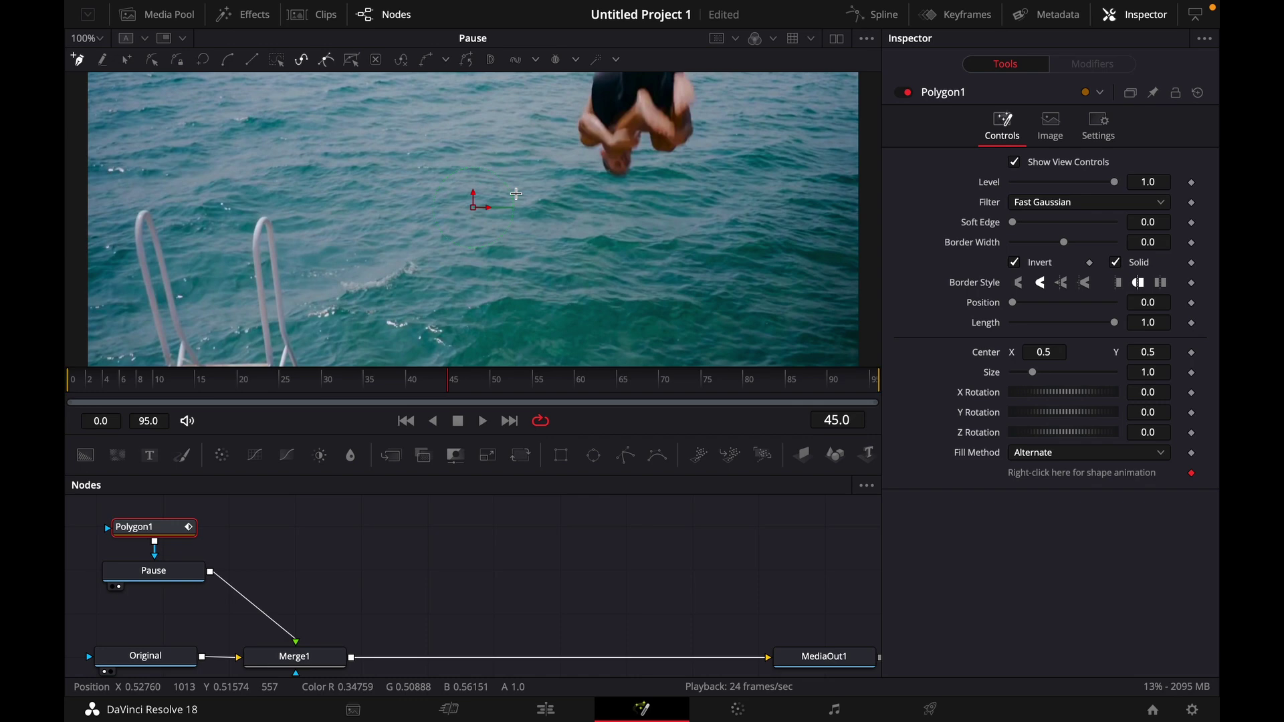
scroll(515, 194, up, 3)
scroll(516, 193, right, 2)
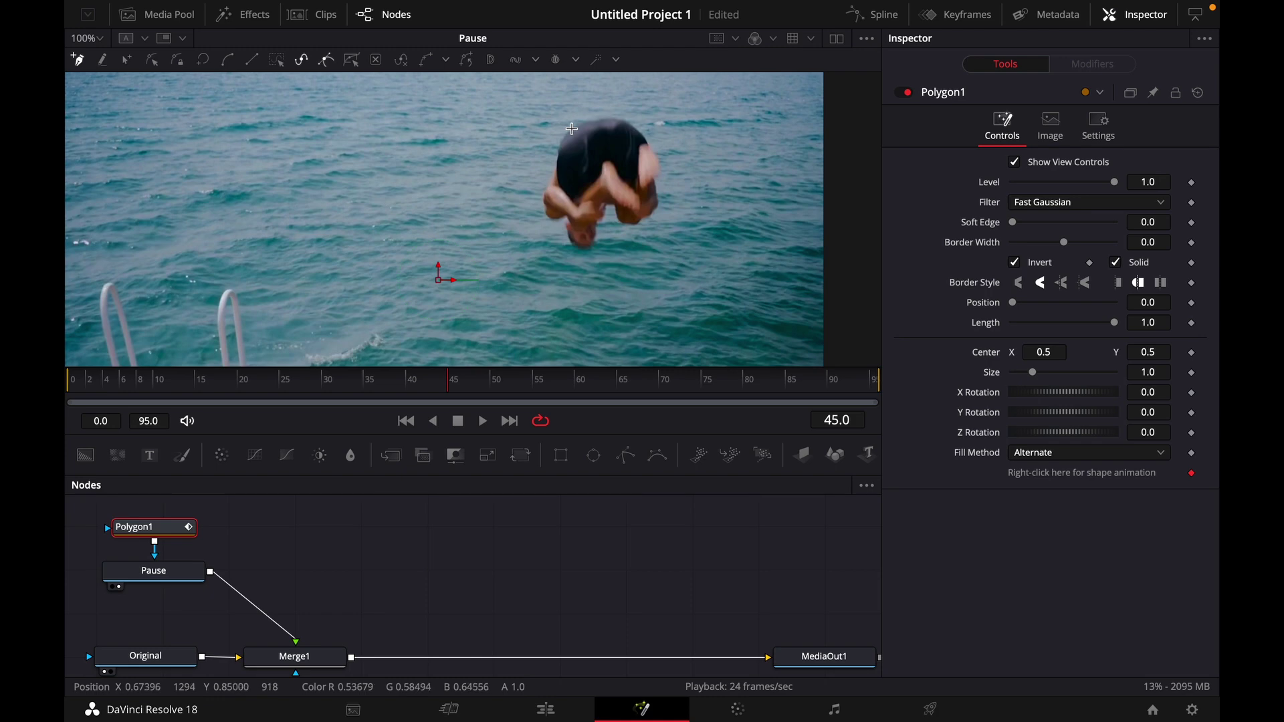
click(571, 128)
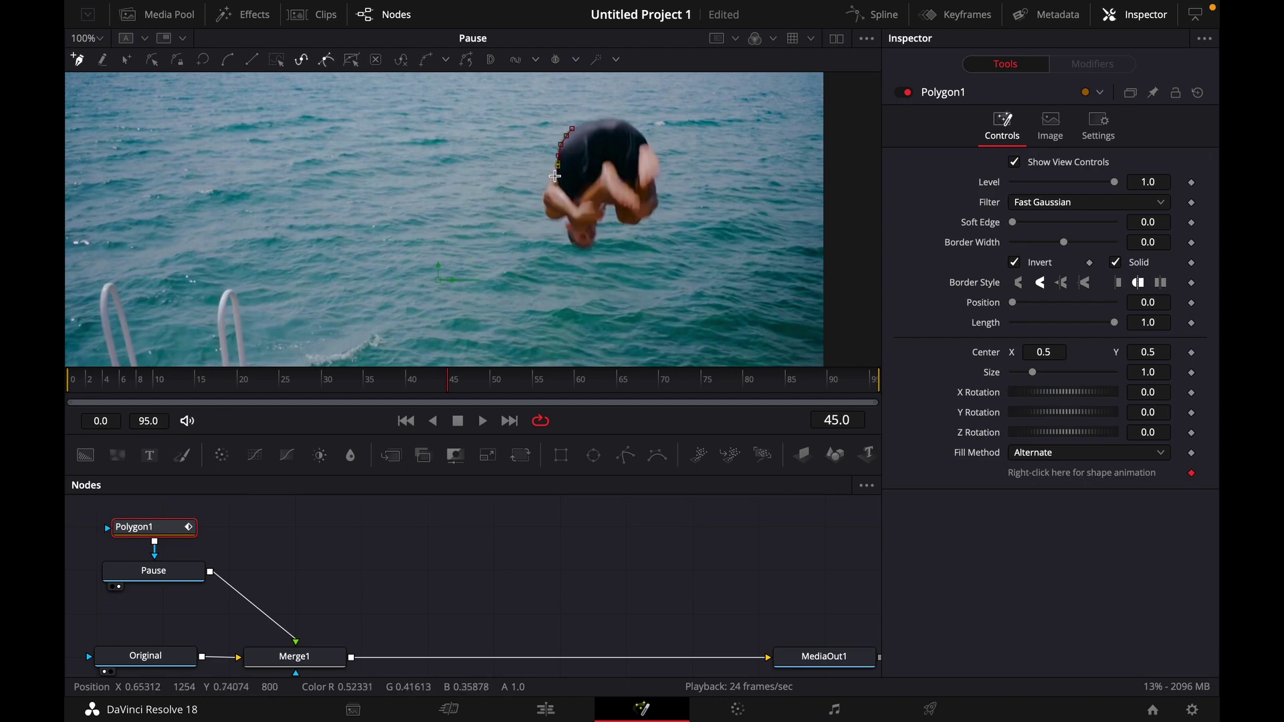
mouse_move(552, 174)
mouse_down()
mouse_move(544, 199)
mouse_move(570, 246)
mouse_move(593, 249)
mouse_move(607, 204)
mouse_move(625, 223)
mouse_move(648, 217)
mouse_move(667, 167)
mouse_move(642, 137)
mouse_move(620, 118)
mouse_move(572, 128)
mouse_up()
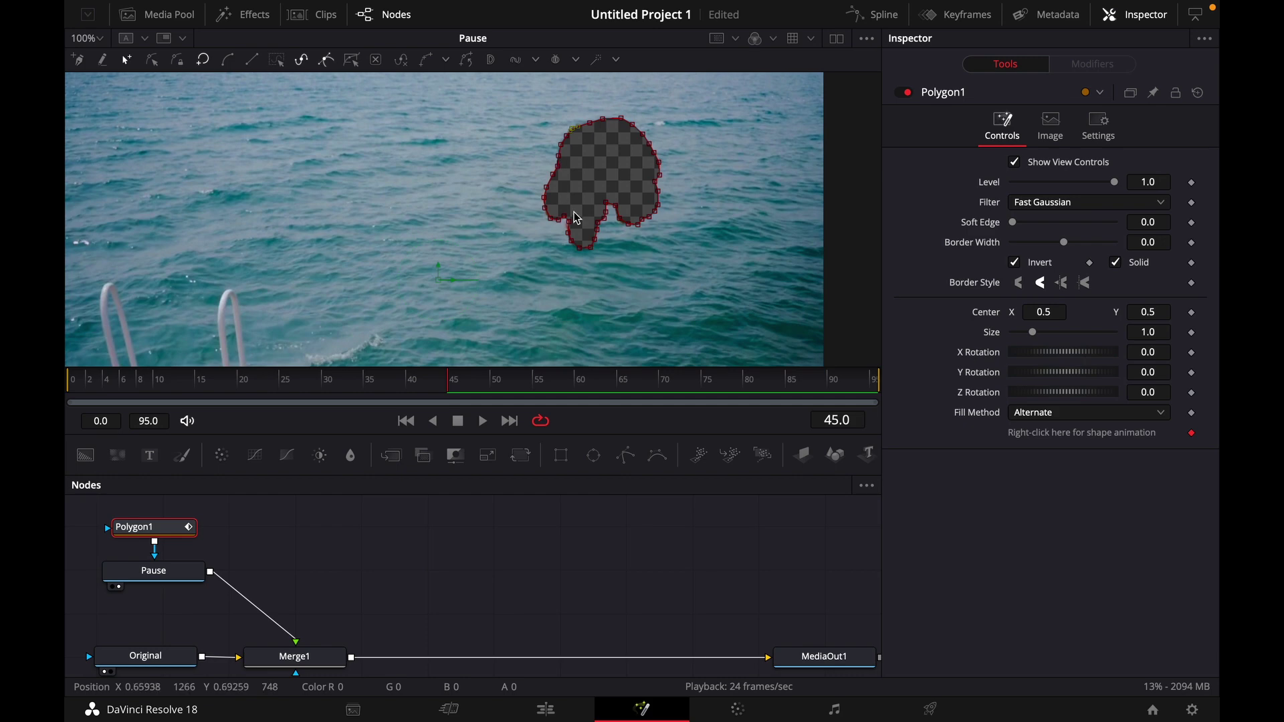
- Turn off the mask's Invert so only the diver remains, and view the merged output
click(1024, 267)
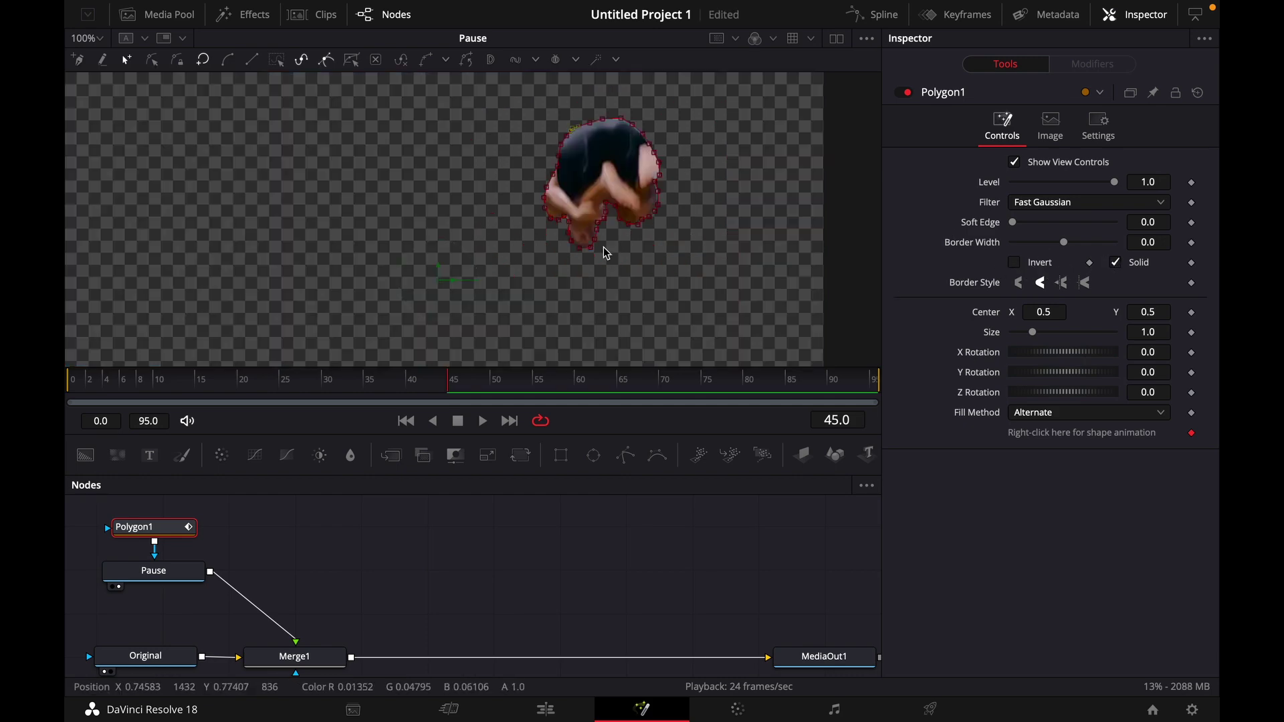
mouse_move(388, 720)
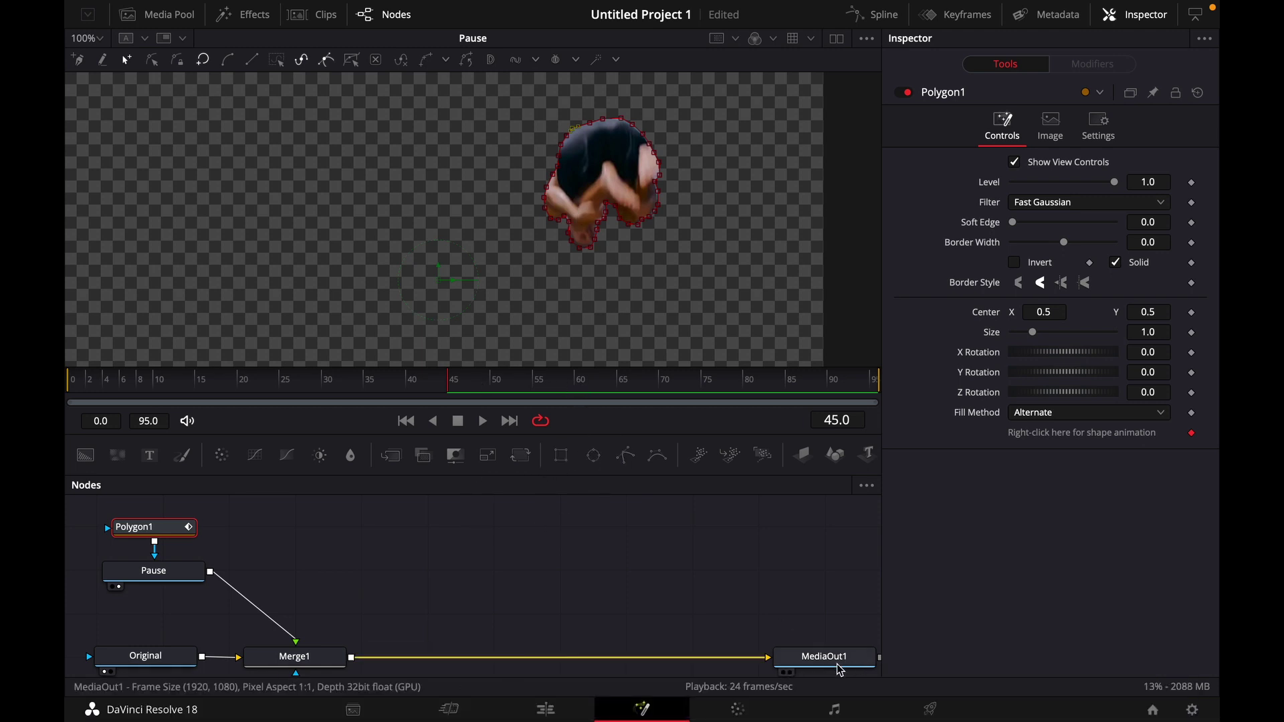
scroll(805, 654, down, 1)
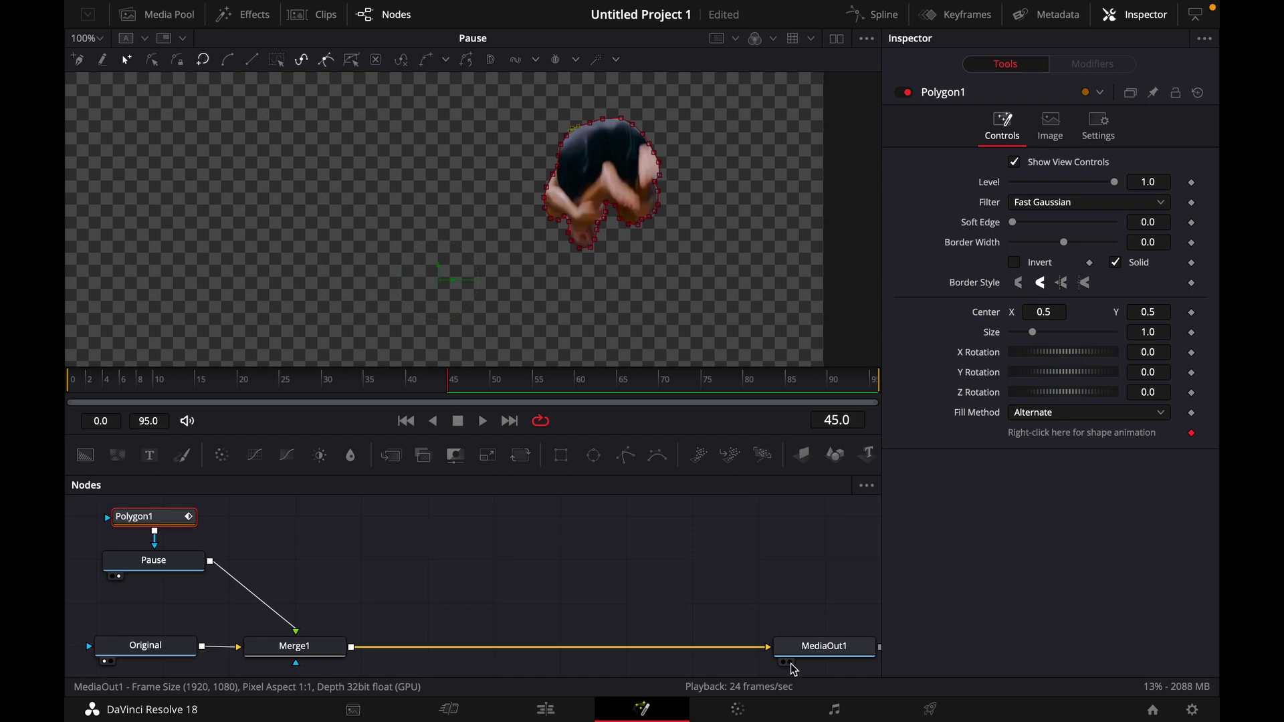
click(791, 664)
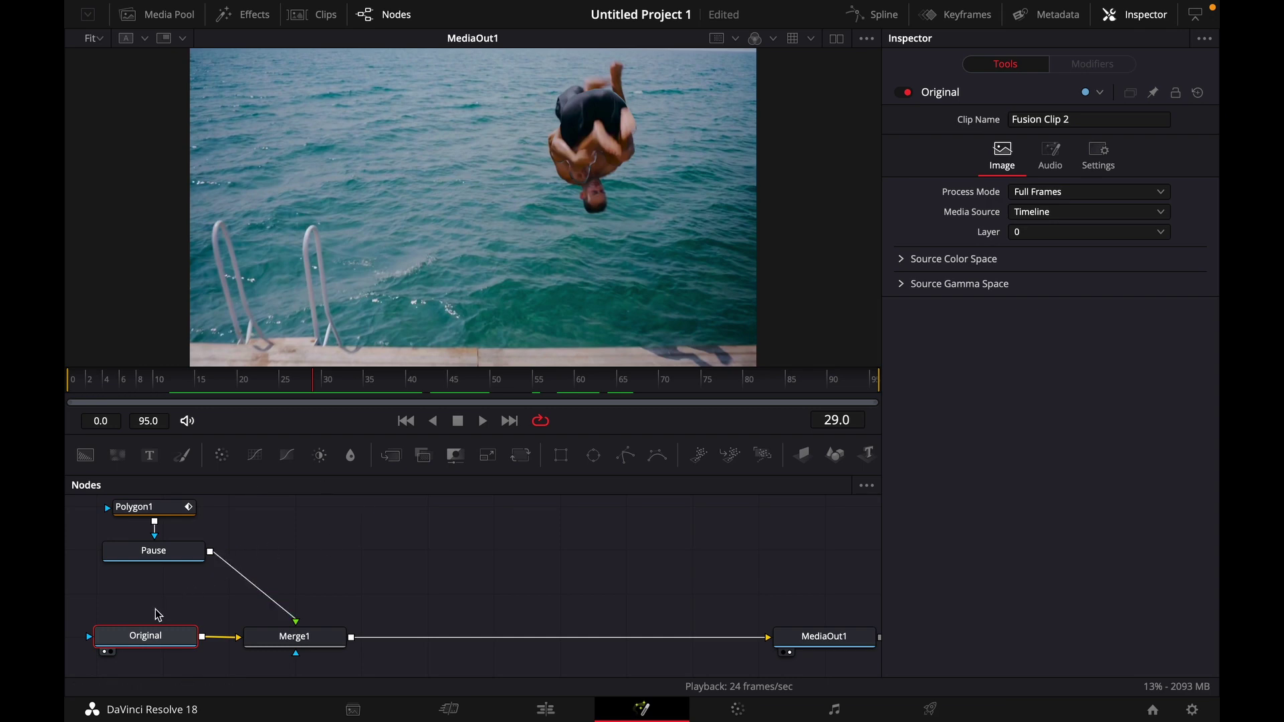
- Insert a Planar Tracker after Original from the effects library and scrub to frame 25
click(254, 14)
click(155, 60)
text(plan)
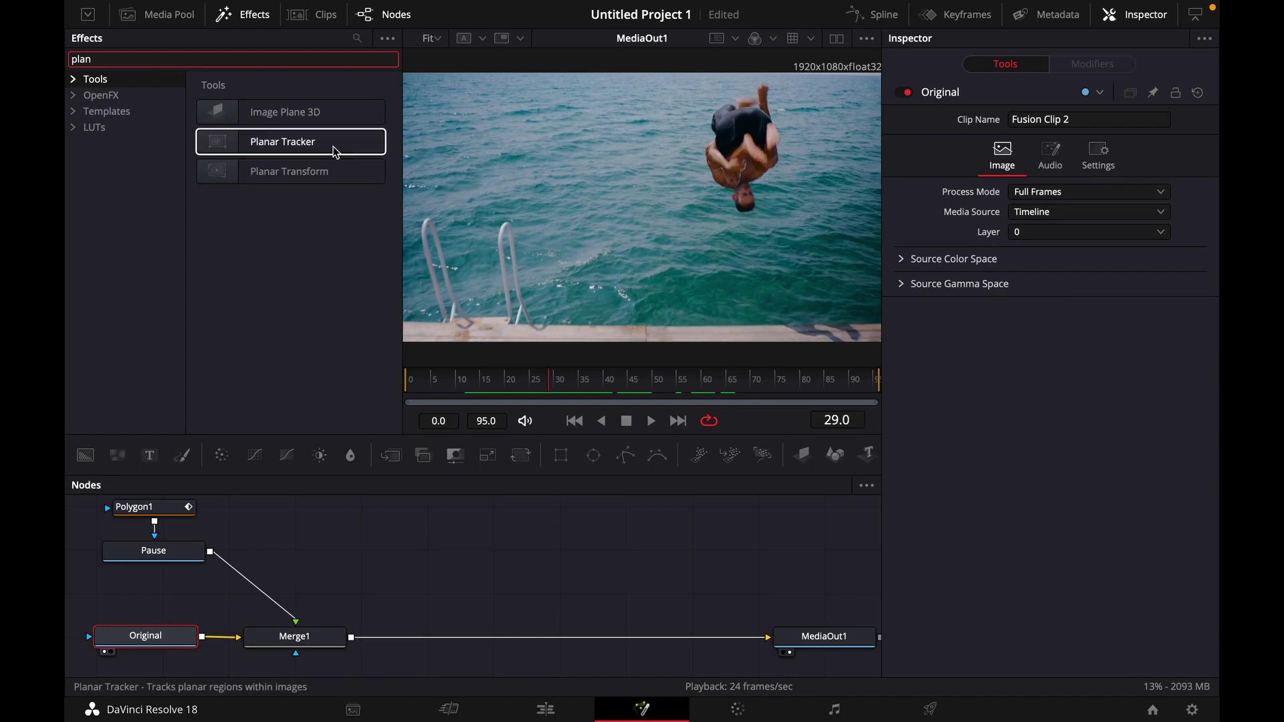
click(276, 142)
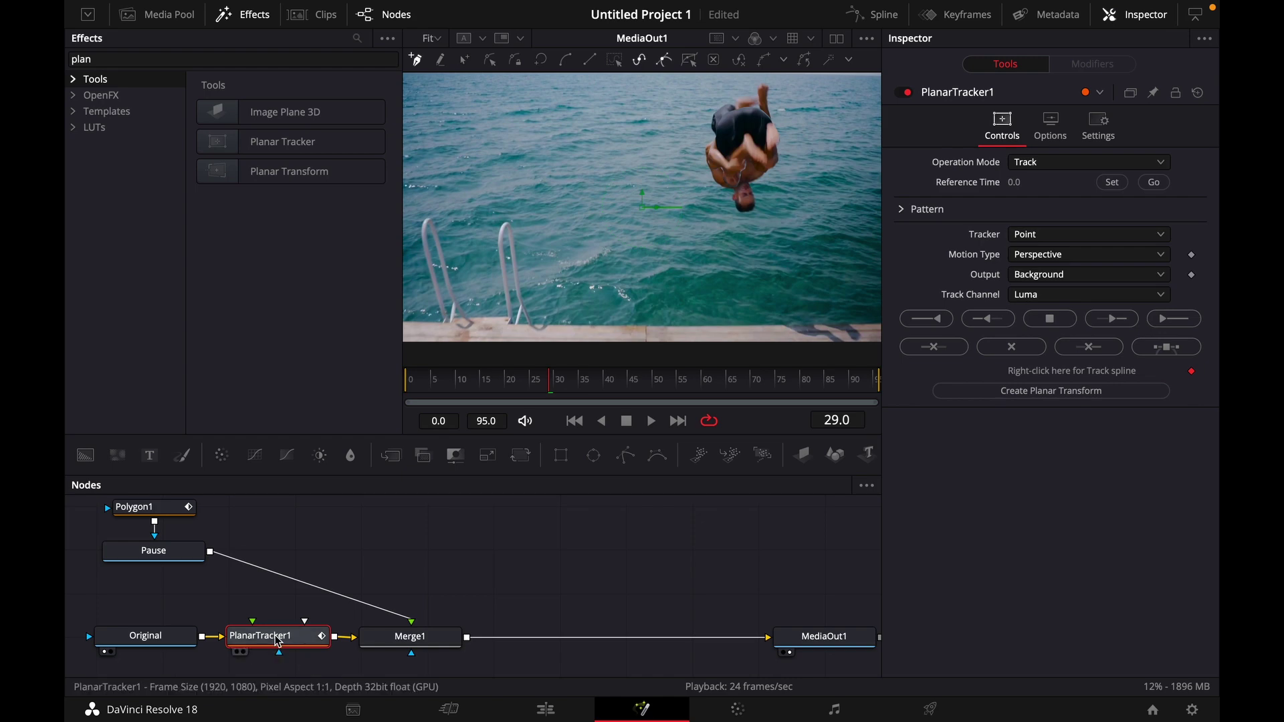
click(247, 15)
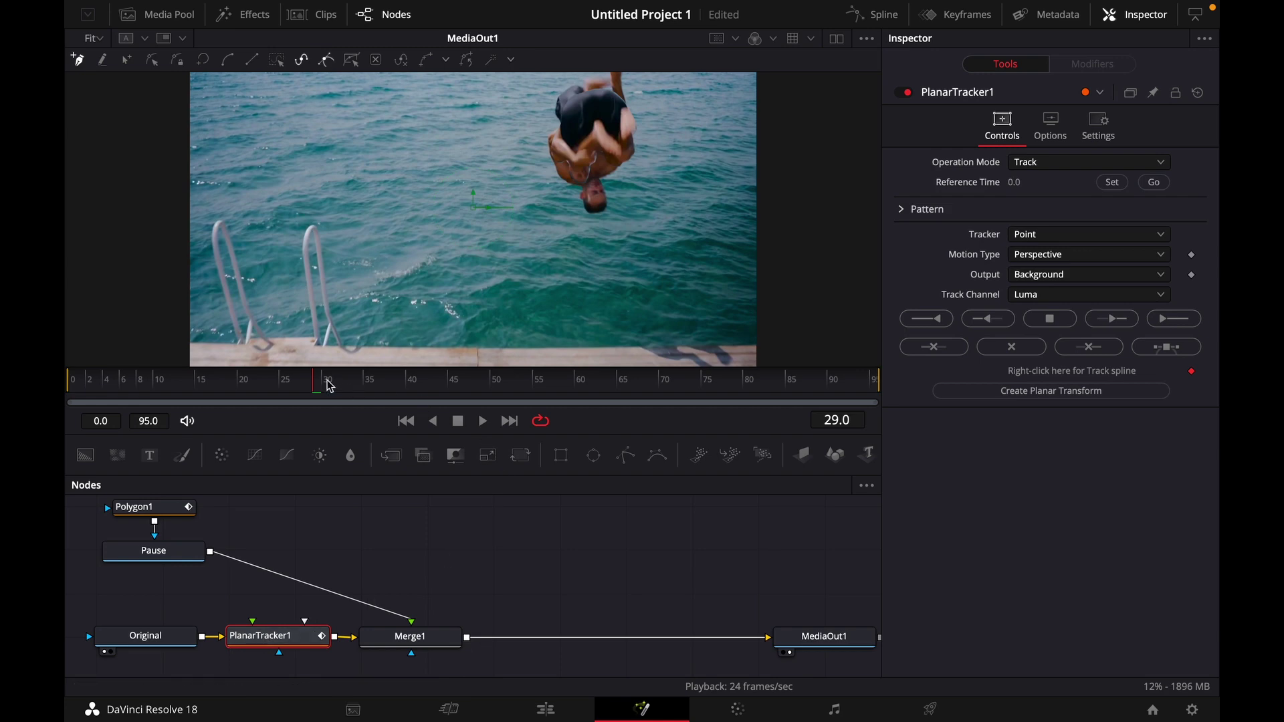
drag(316, 386, 280, 409)
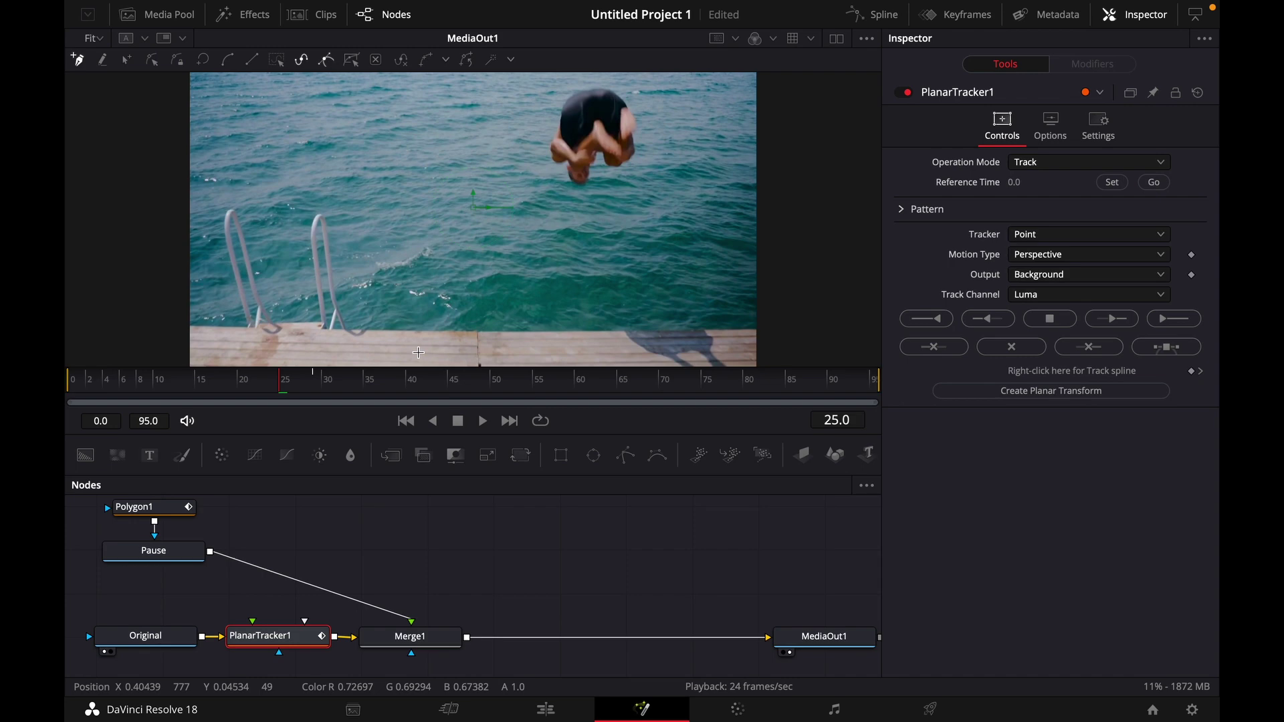
- Draw a closed tracking polygon around the dock beside the ladder
click(358, 280)
click(333, 284)
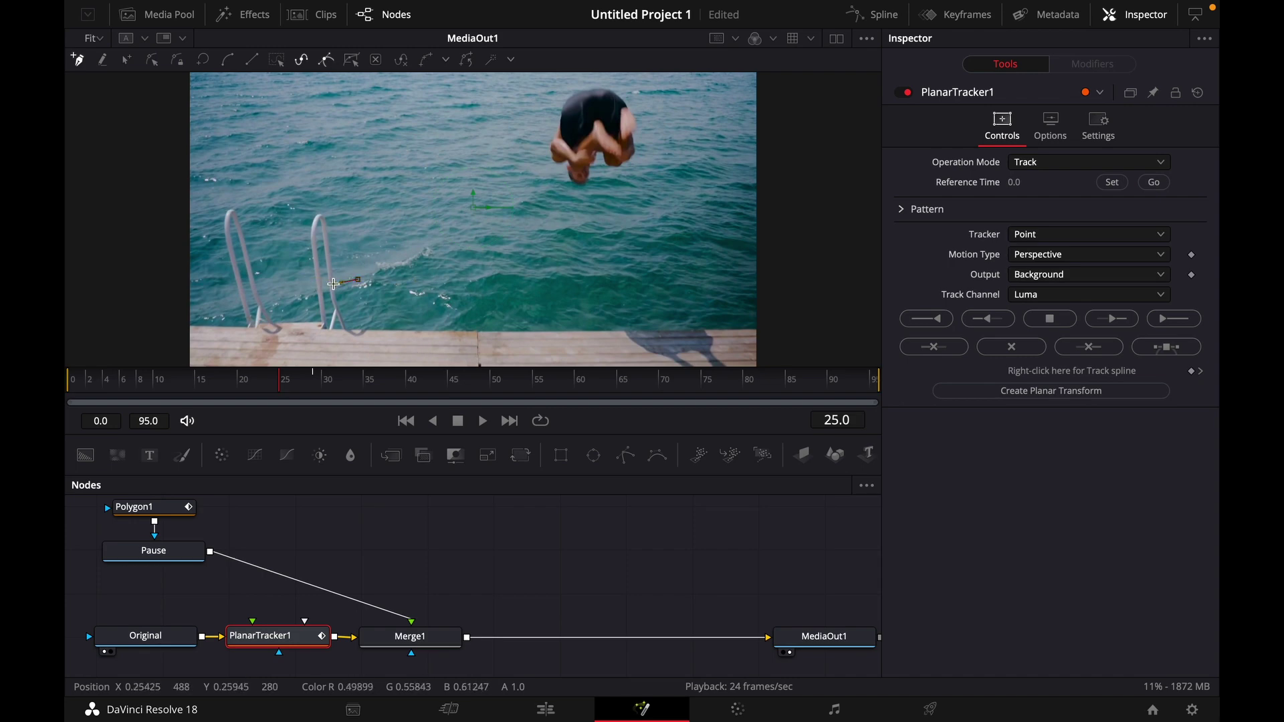
click(292, 300)
click(290, 329)
click(338, 347)
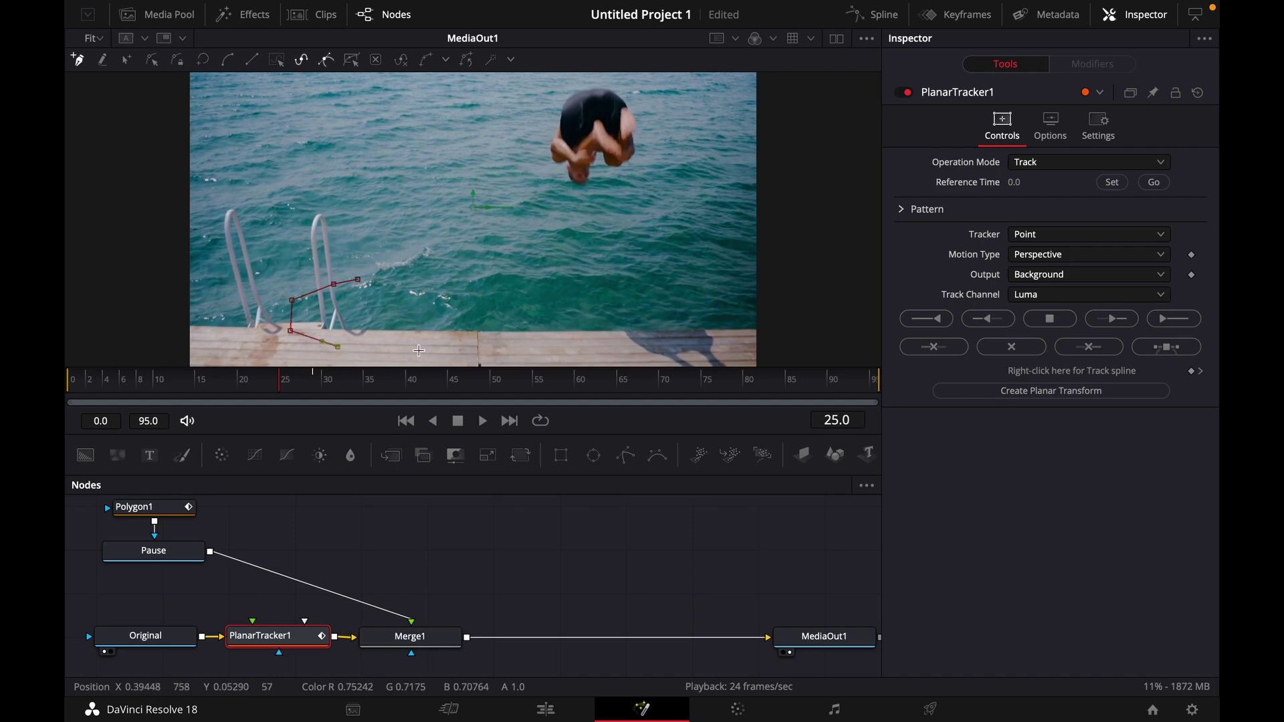
click(431, 347)
click(473, 335)
click(461, 303)
click(442, 296)
click(431, 292)
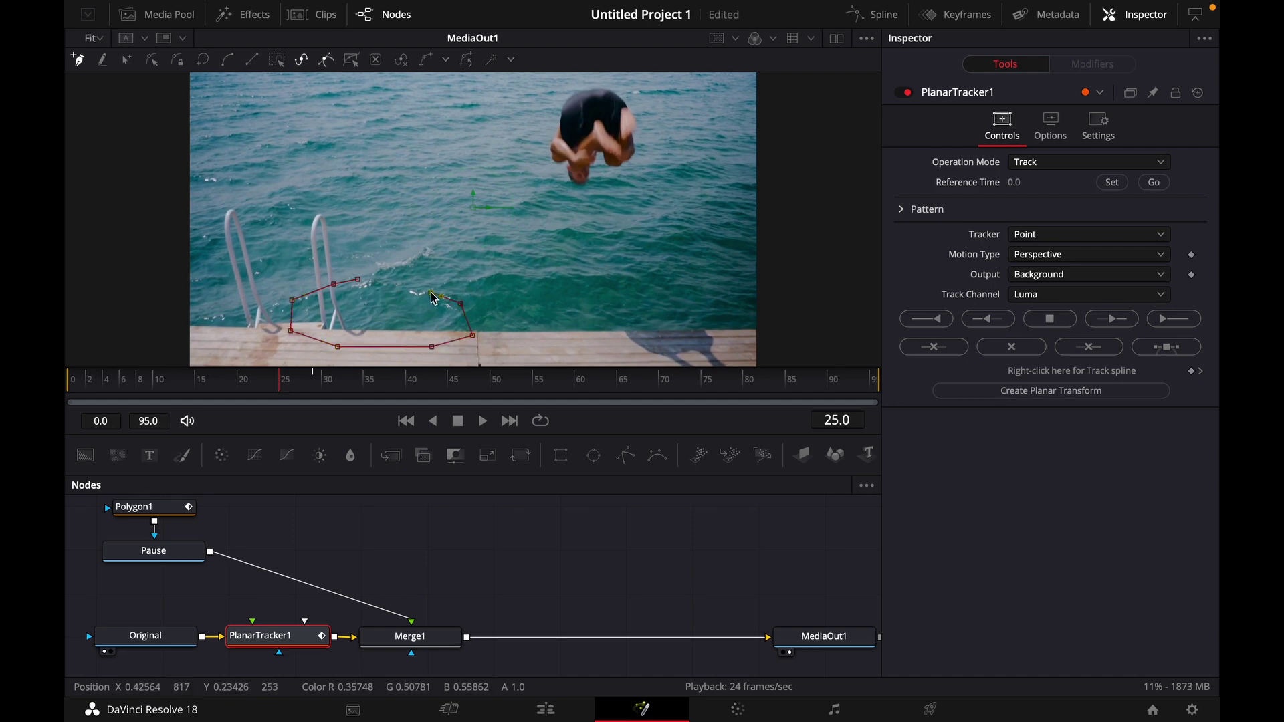
click(358, 281)
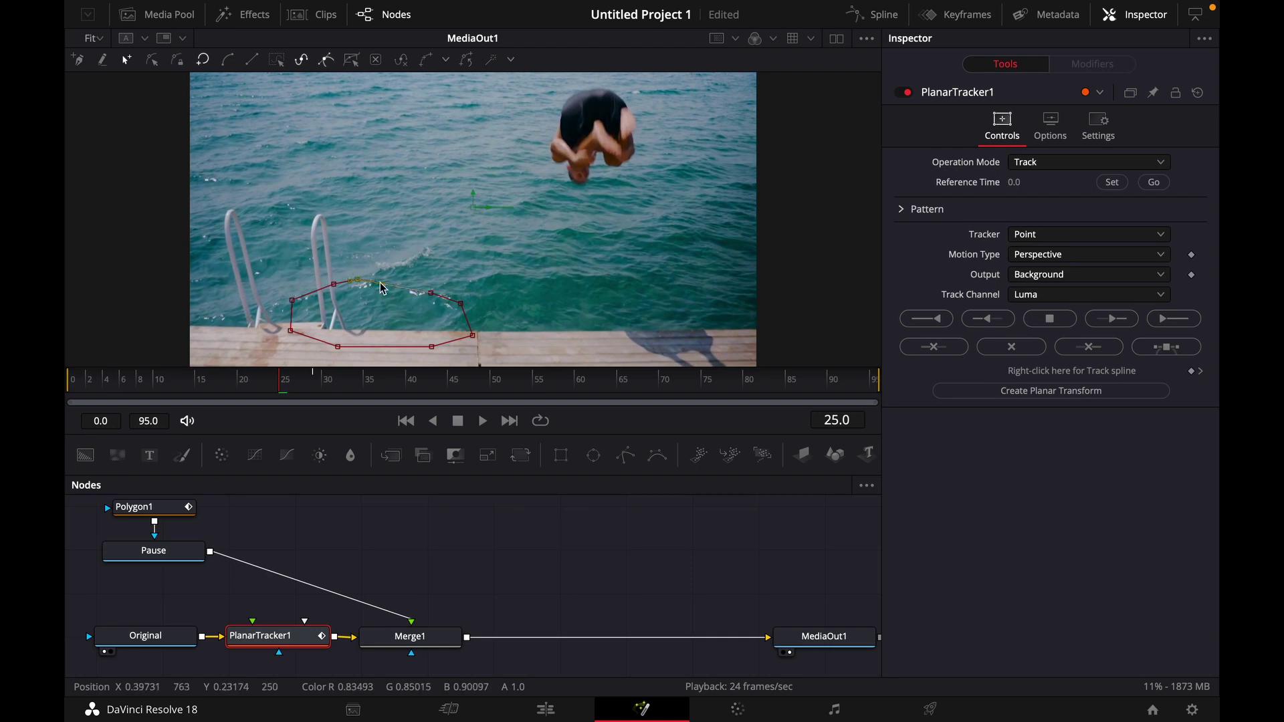
- Set Hybrid Point/Area tracking with Translation, Rotation motion, reference frame 25, and track in reverse
click(1028, 237)
click(1049, 277)
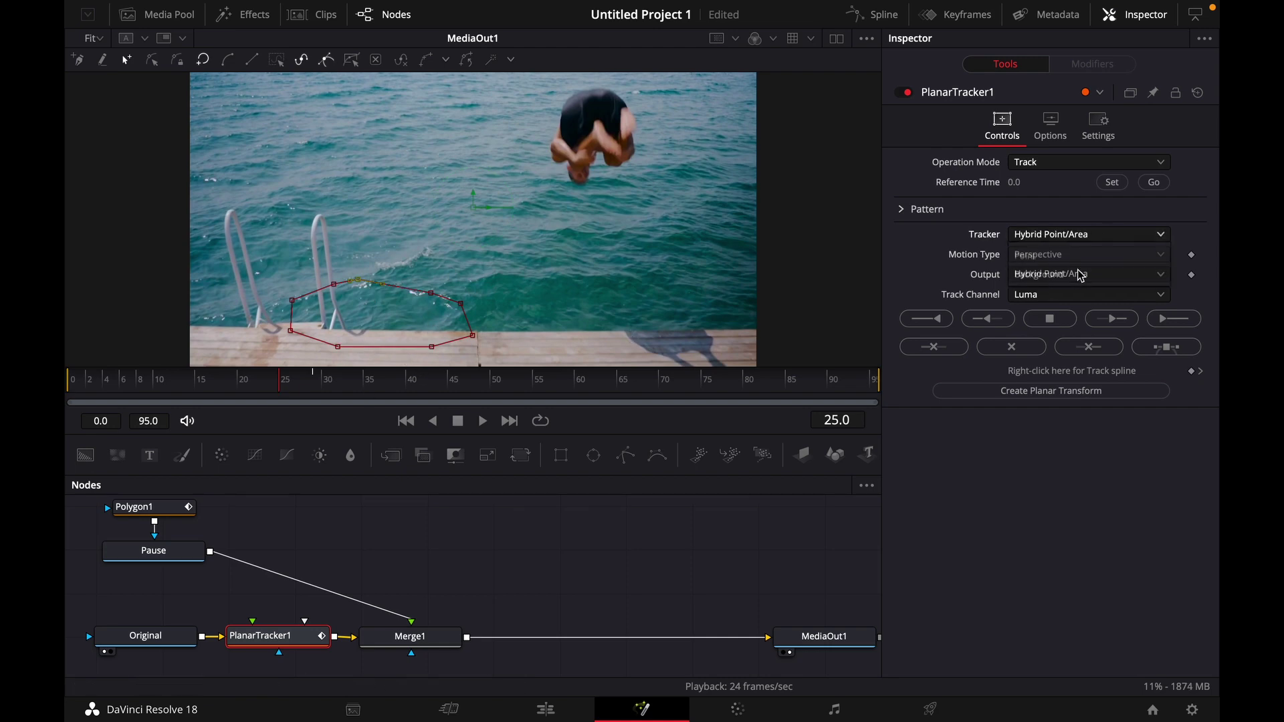
click(1071, 258)
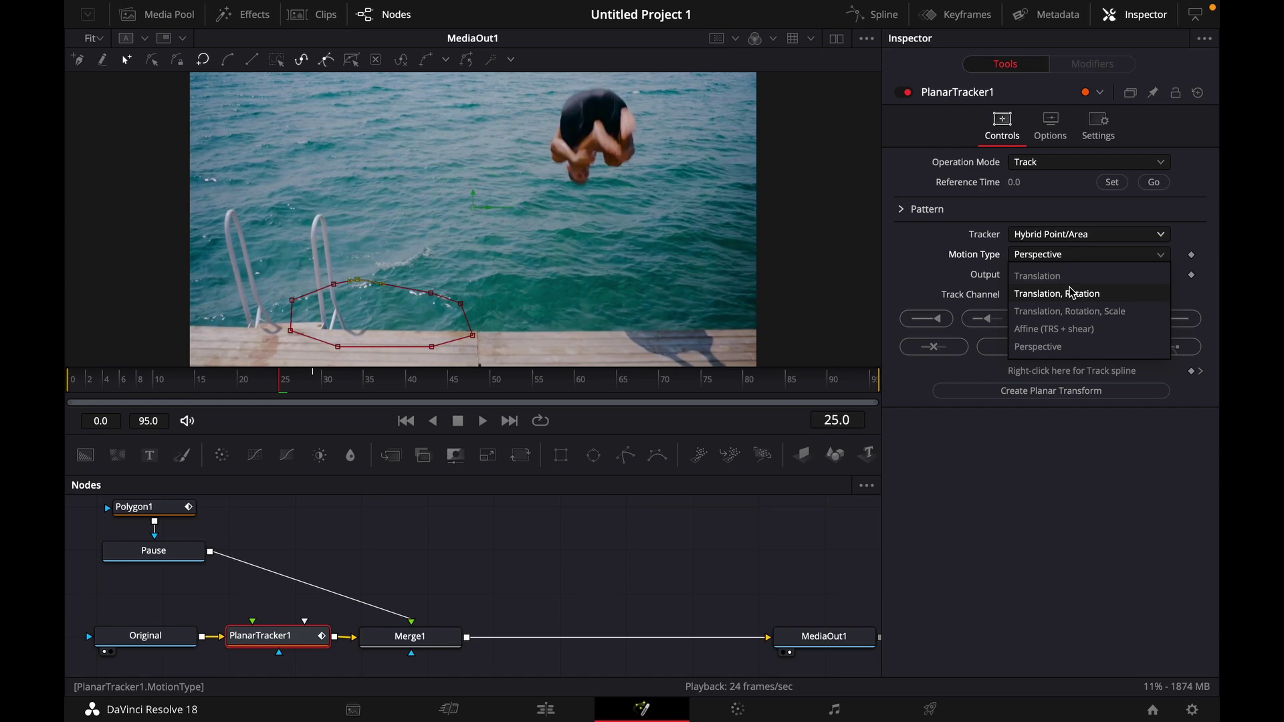
click(1070, 294)
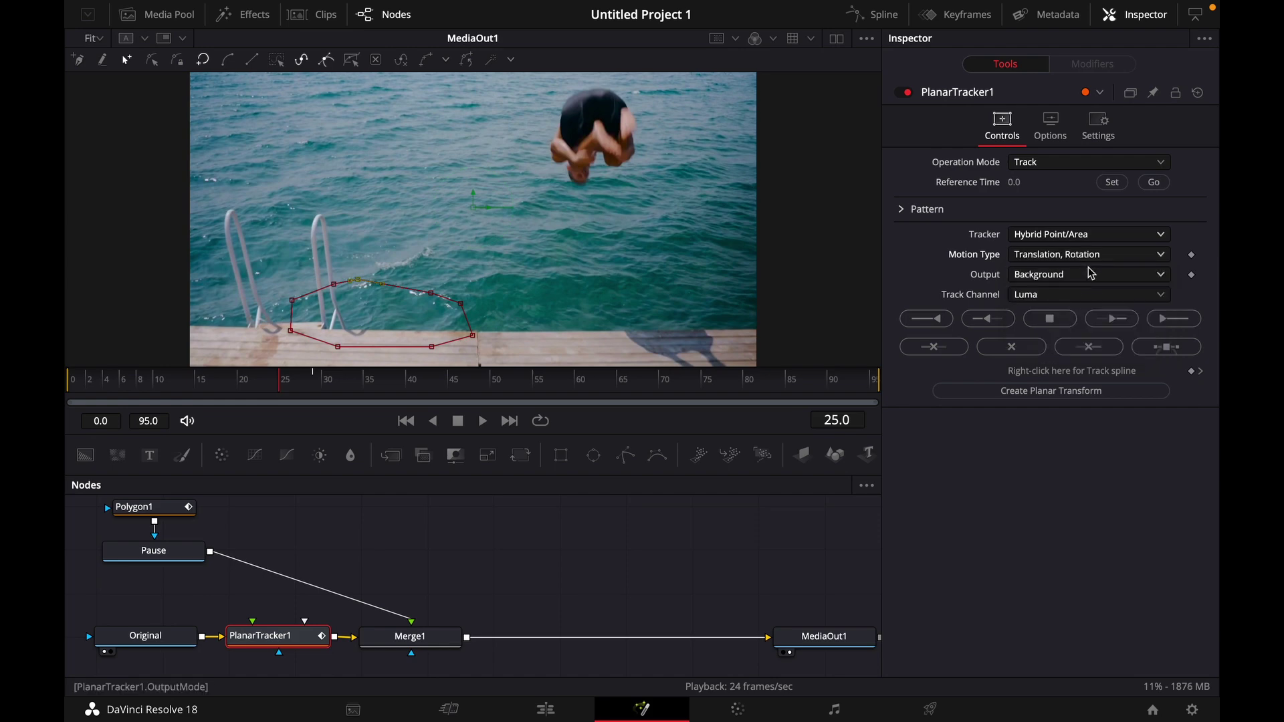
click(1110, 185)
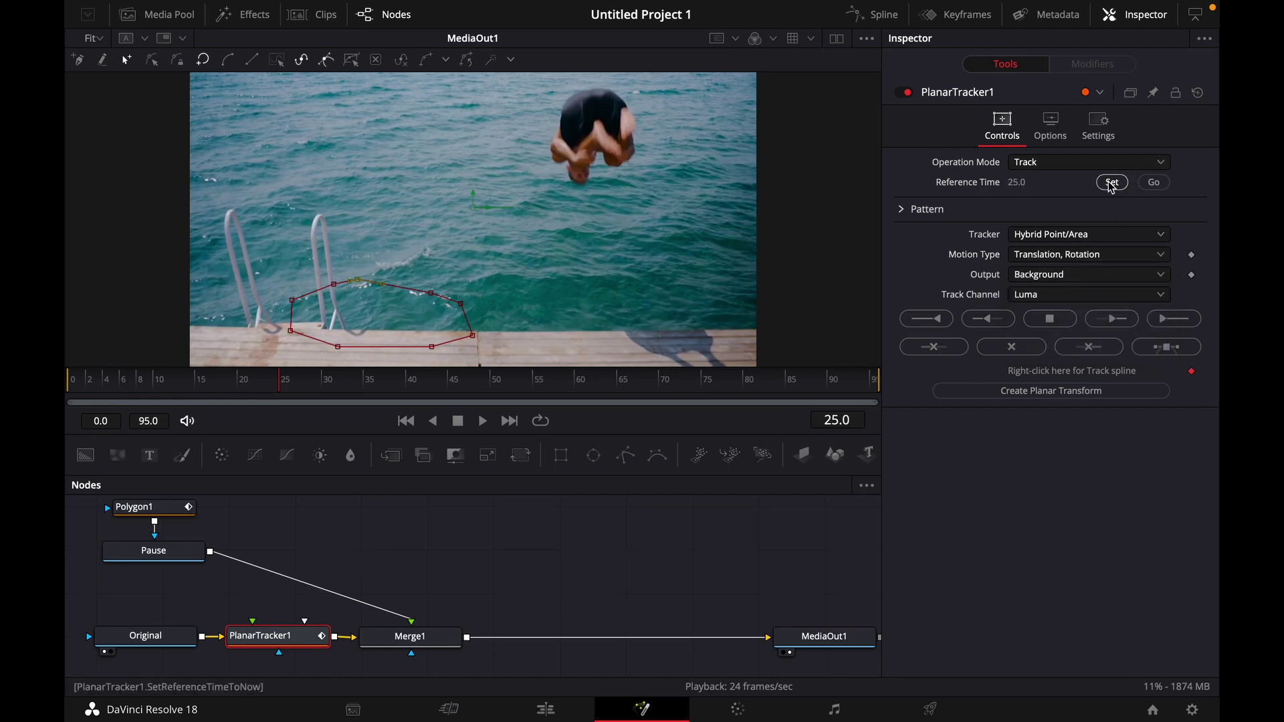
click(917, 321)
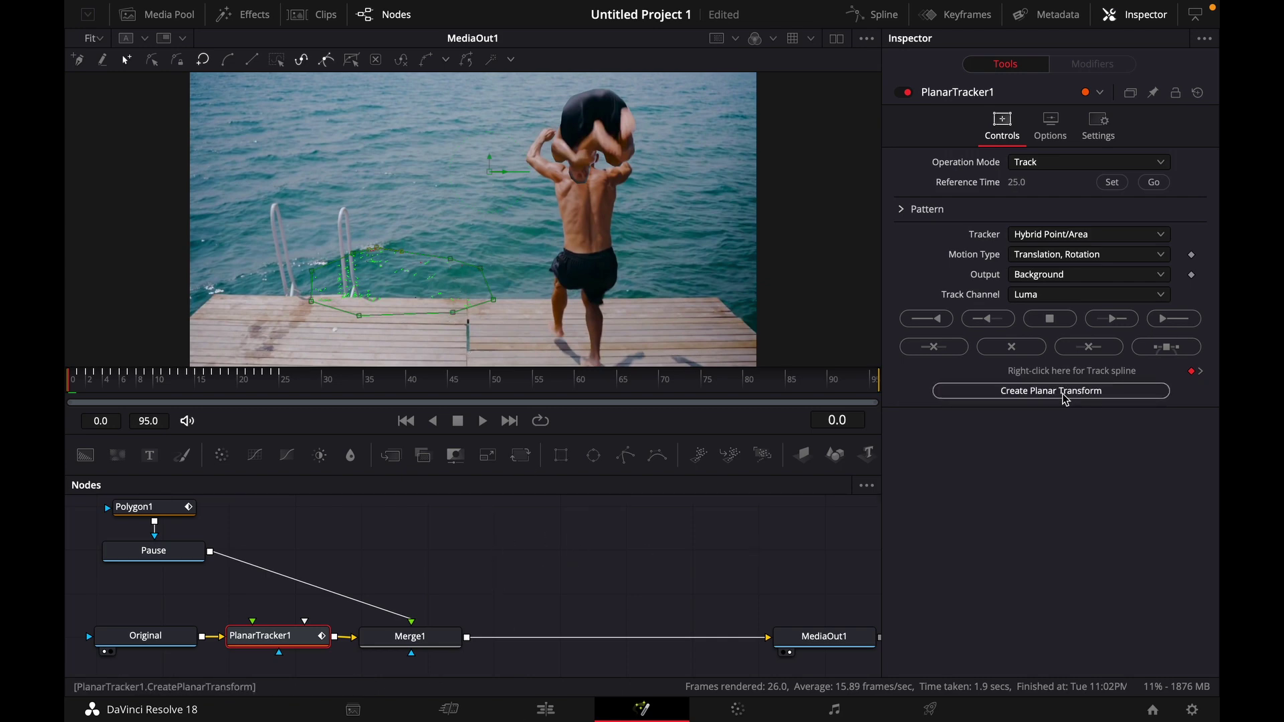
- Create PlanarTransform1 and wire it between Pause and Merge1's foreground, then scrub to check
click(1064, 399)
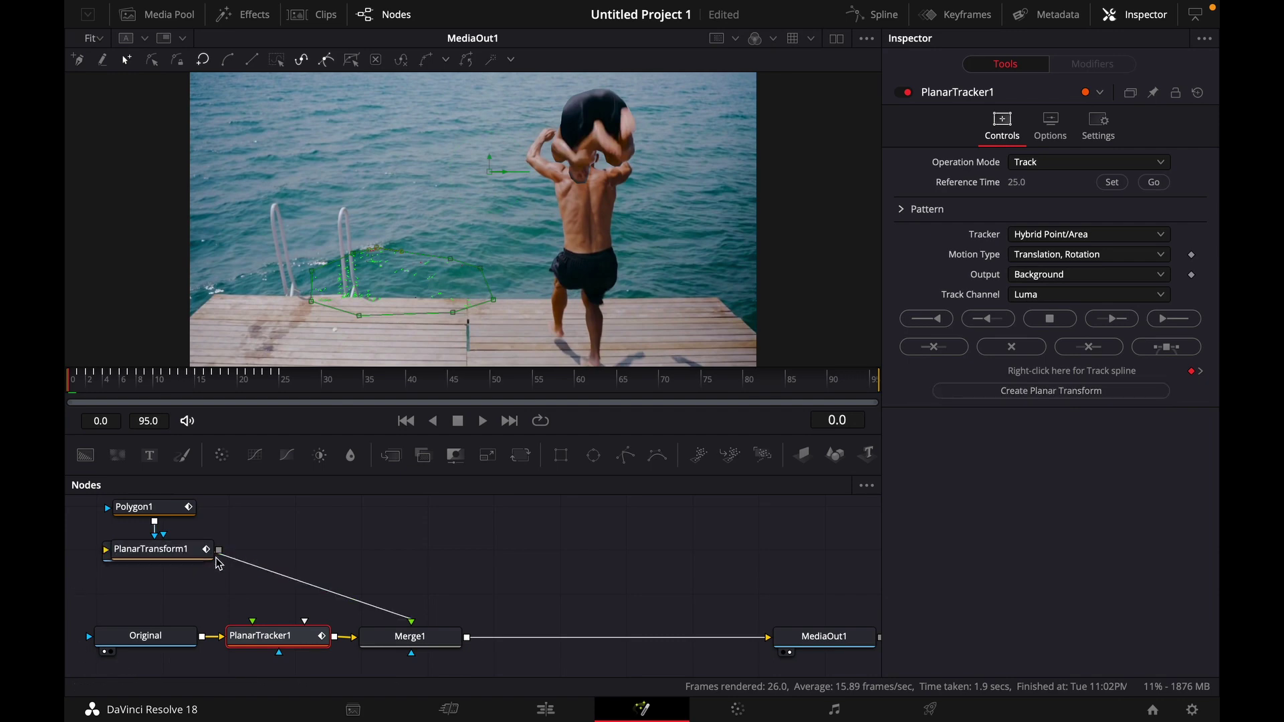
drag(191, 555, 373, 548)
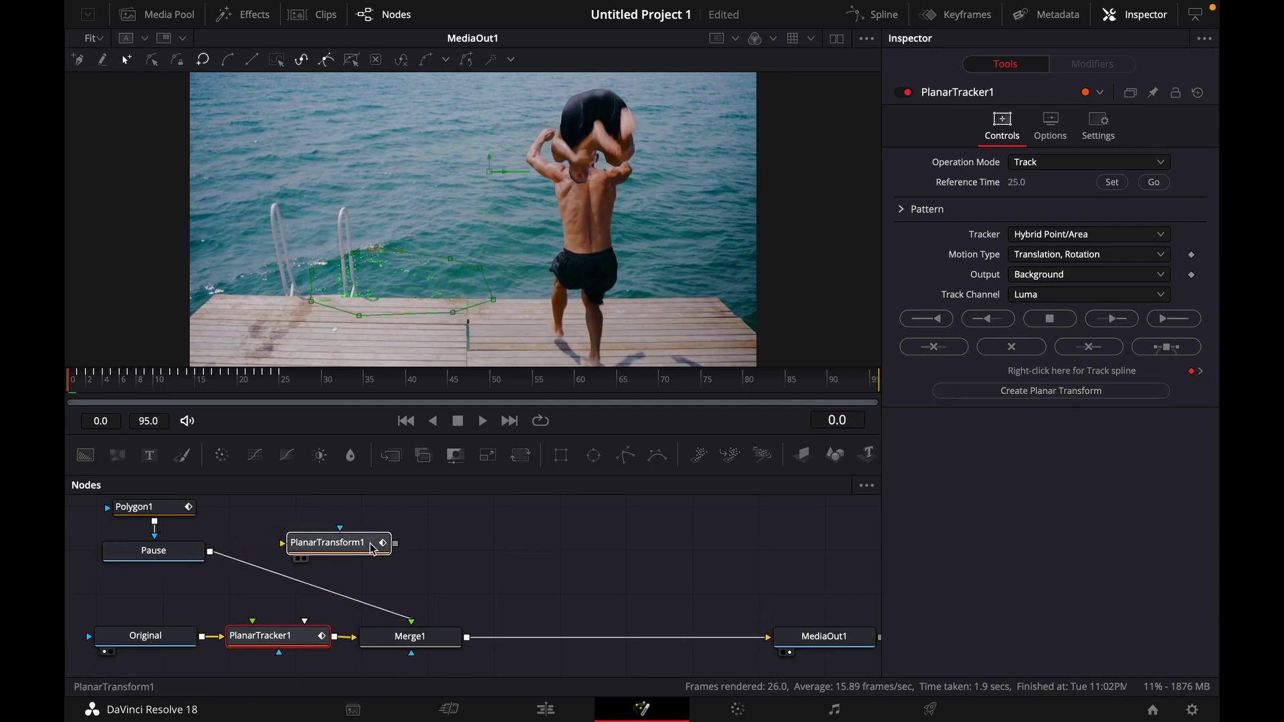
click(372, 548)
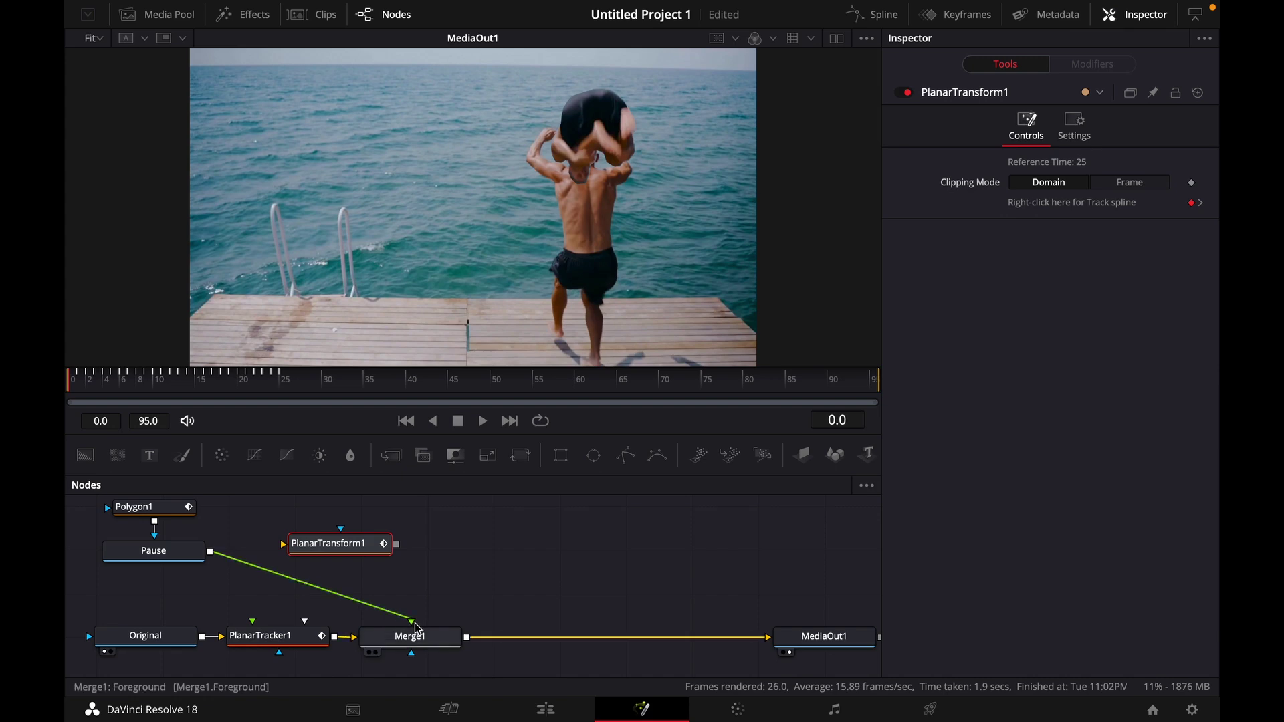
drag(414, 623, 283, 543)
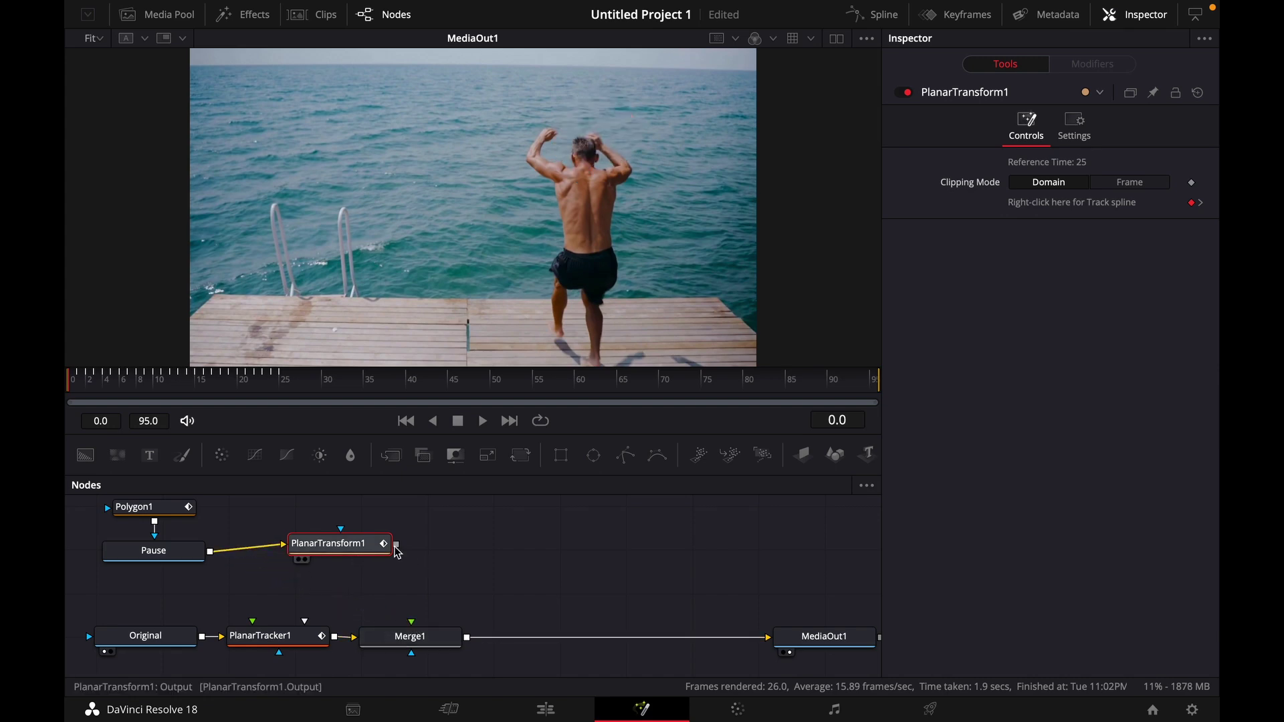
drag(396, 546, 414, 628)
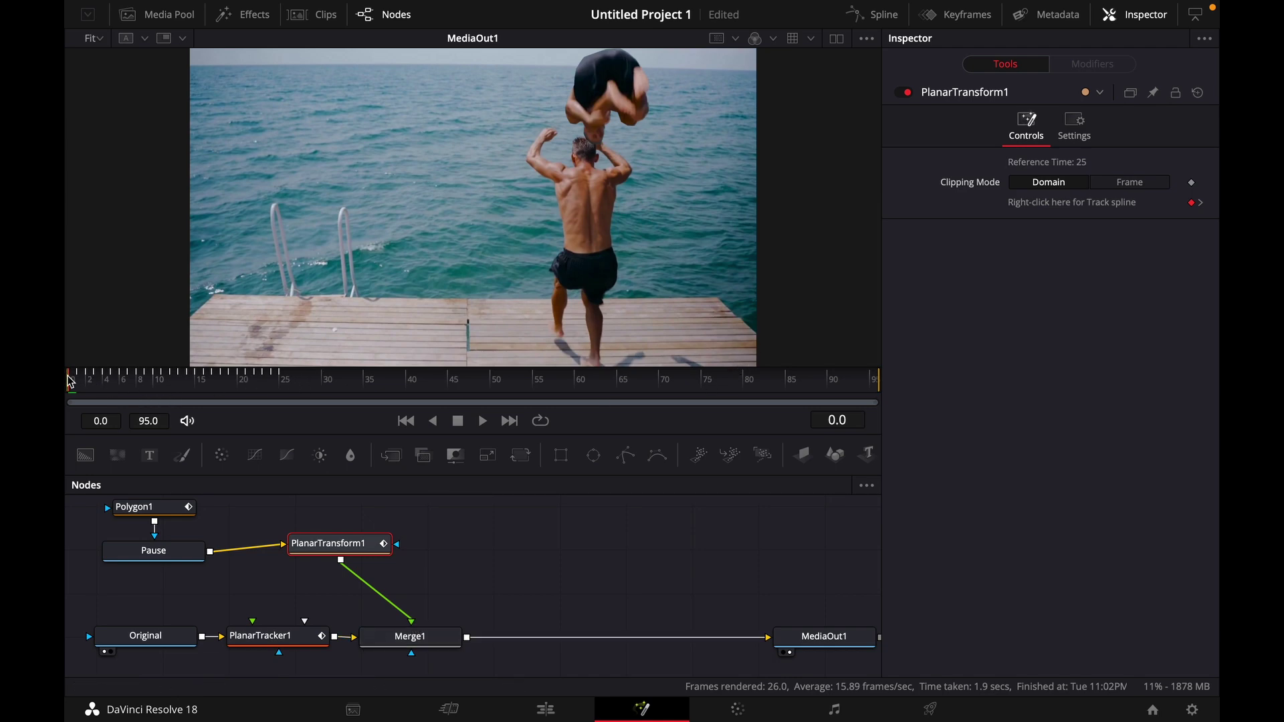
drag(69, 381, 404, 419)
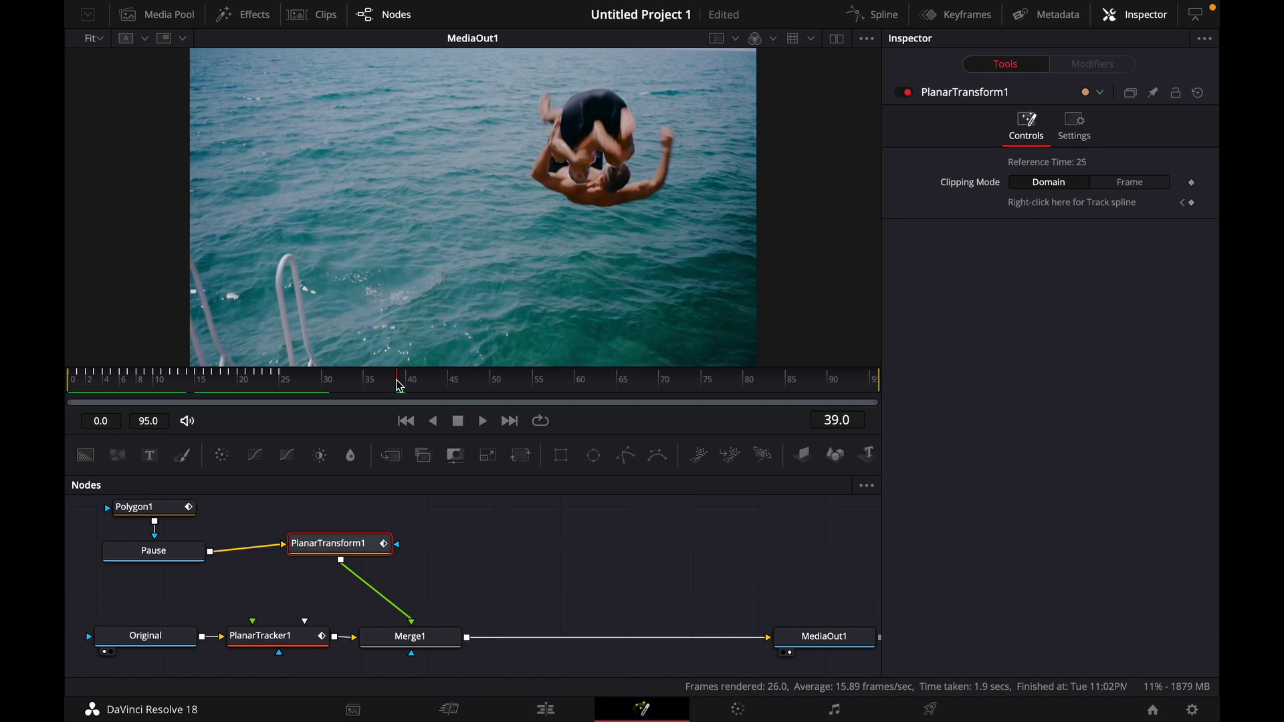
drag(399, 385, 298, 391)
- Keyframe Polygon1's Level at 1.0 on frame 25, then drop it to 0.0 on frame 26
key(Left)
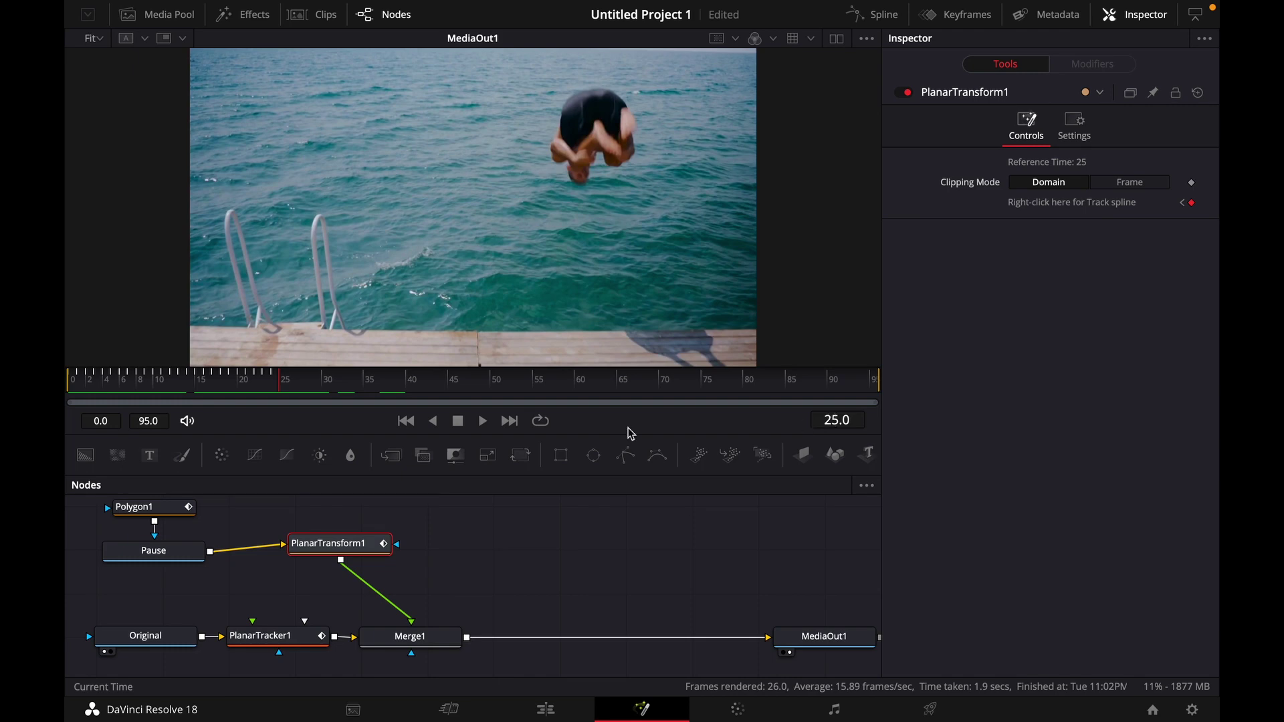
click(137, 508)
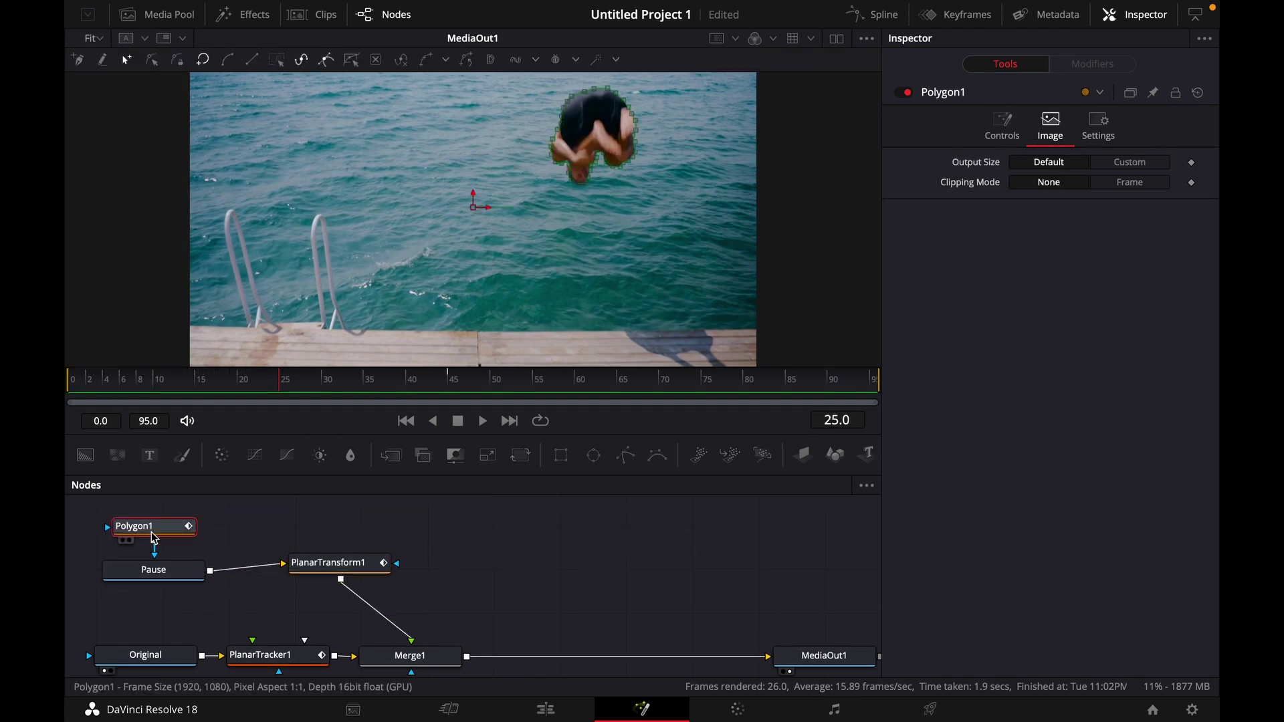
click(997, 132)
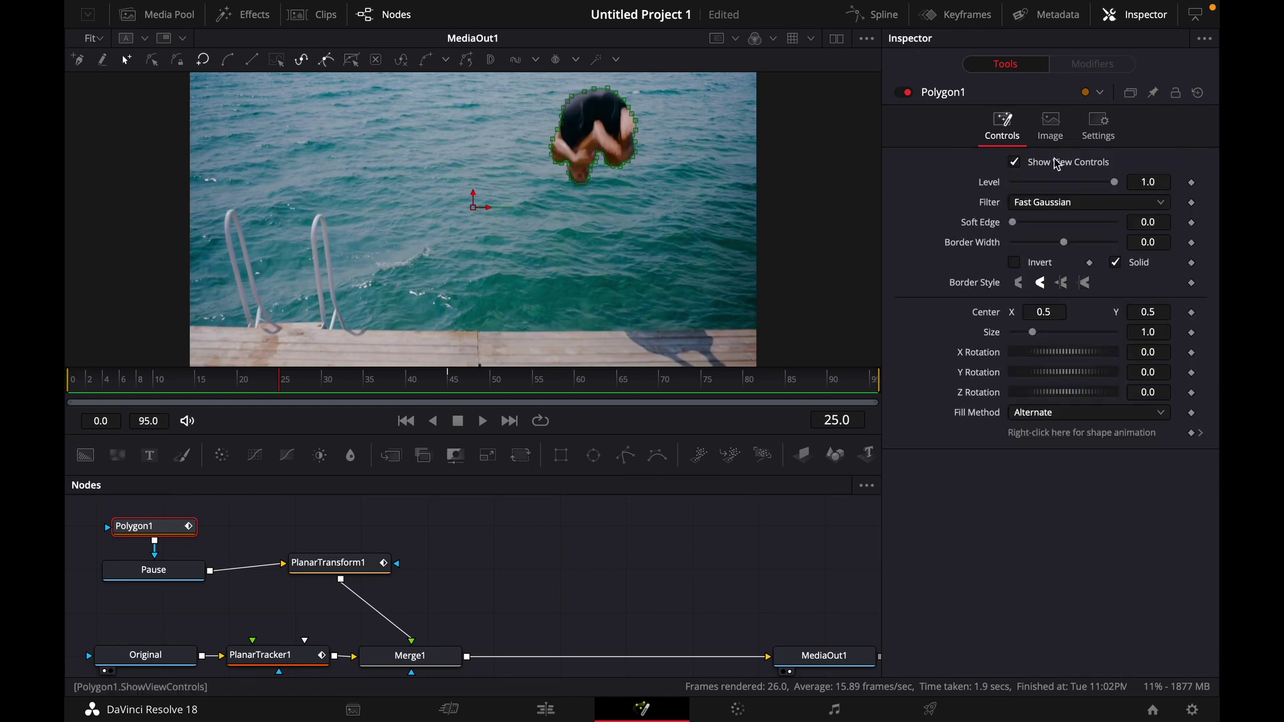
click(1192, 183)
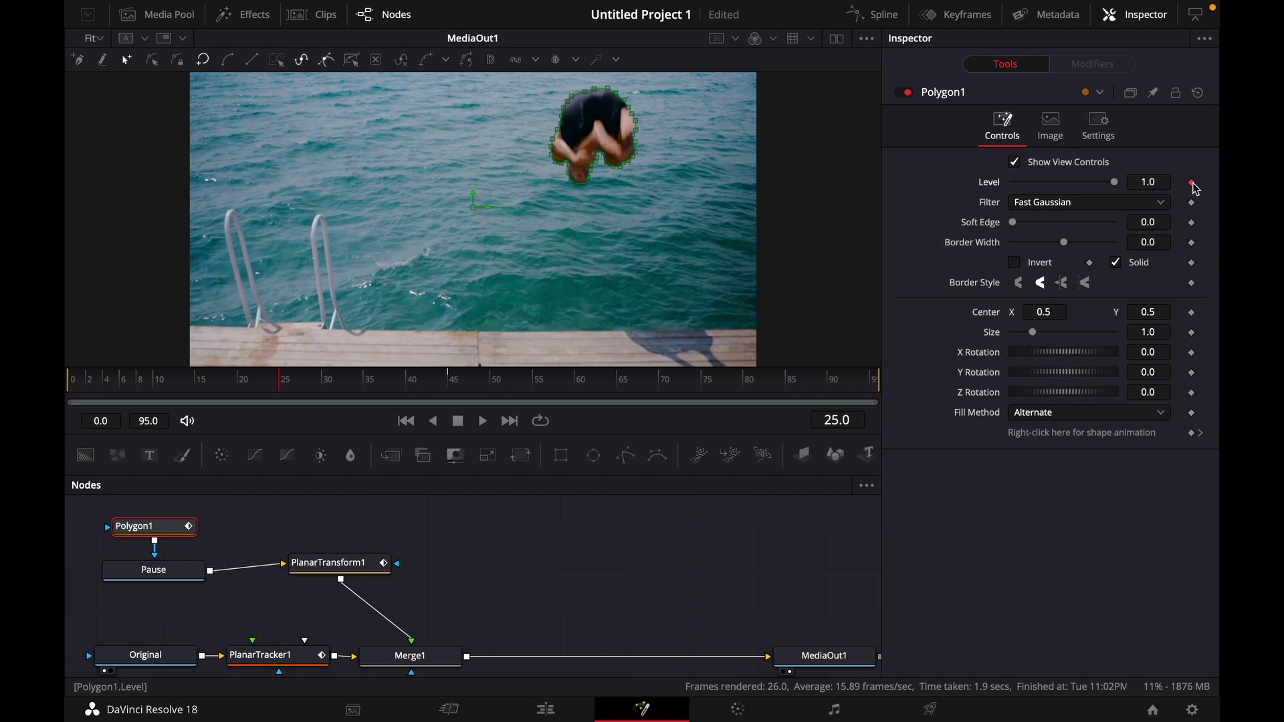
click(283, 391)
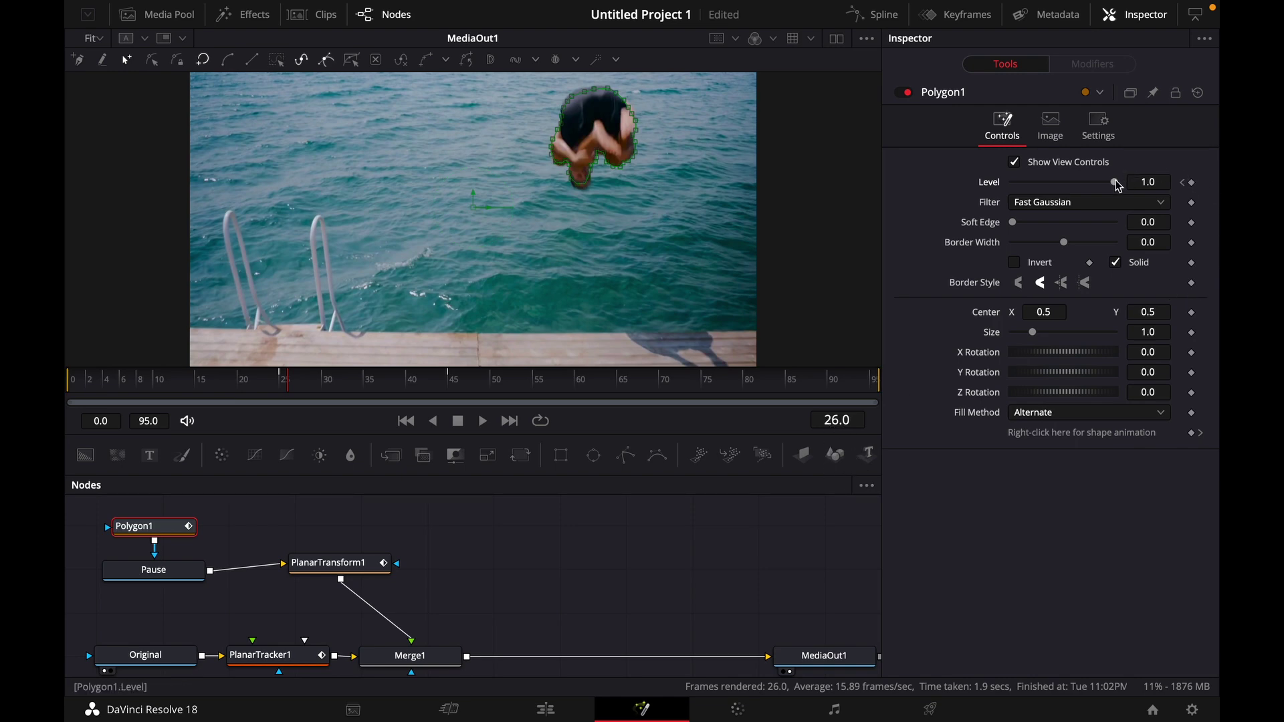
drag(1115, 181, 1012, 178)
- On the Edit page, play Fusion Clip 2 twice from just before its start to check the clone
click(546, 709)
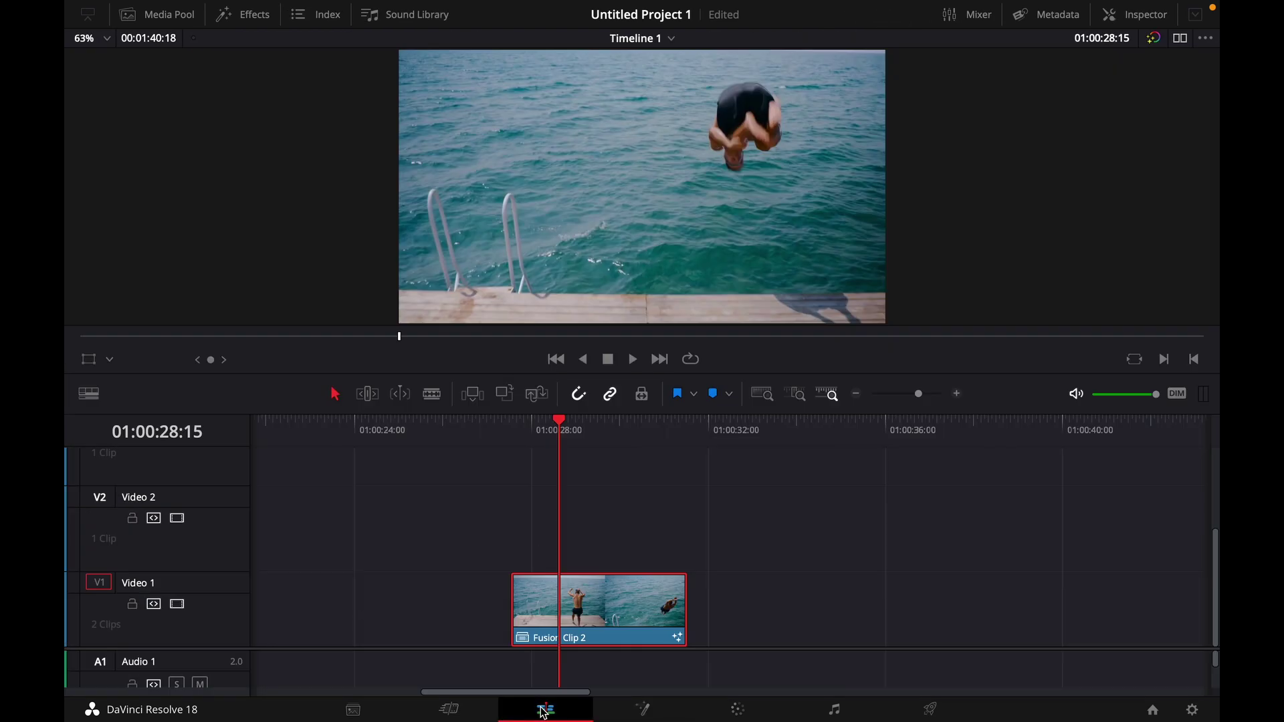
click(517, 419)
key(space)
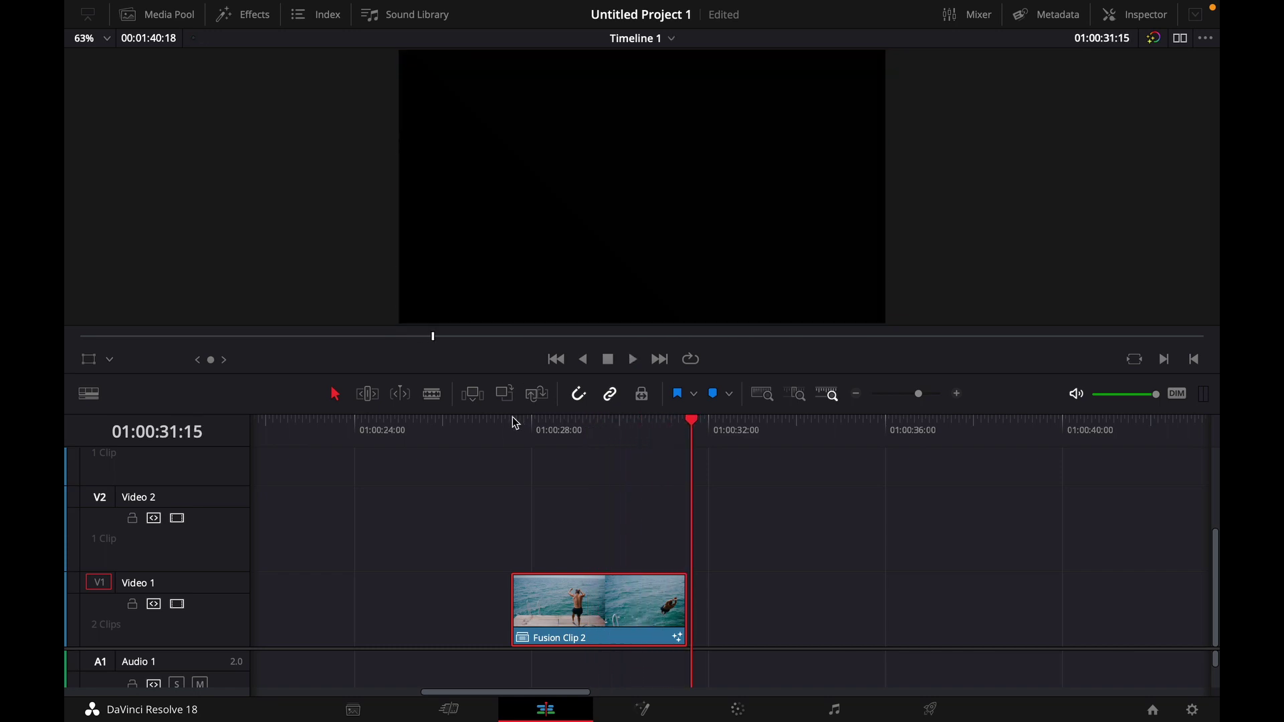
click(514, 421)
key(space)
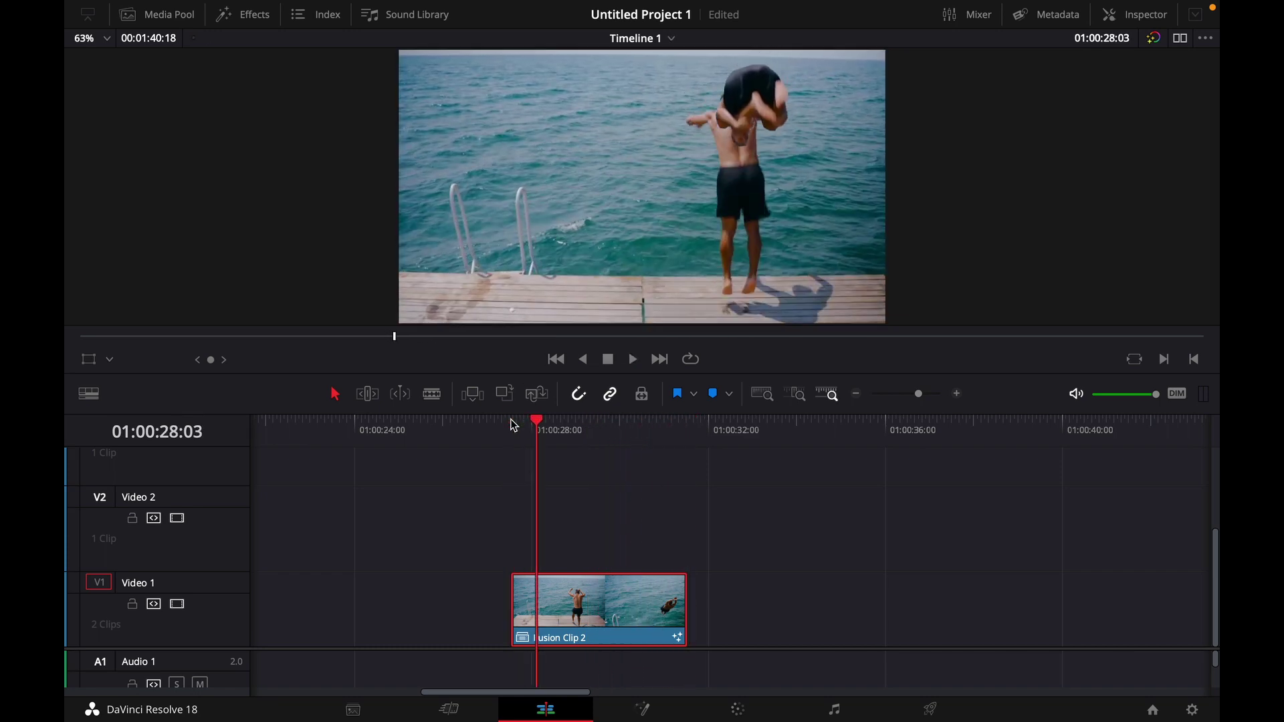